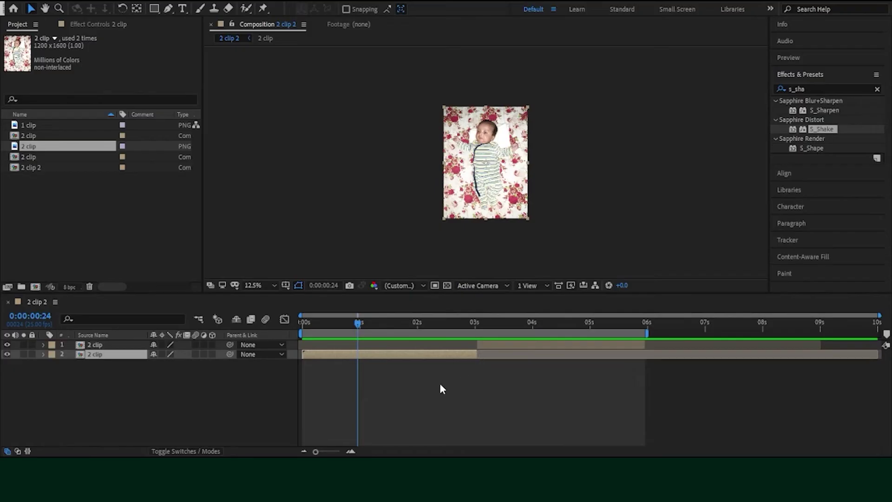
- Search 'motion' in Effects & Presets and apply Motion Tile to the lower 2 clip layer
key(s)
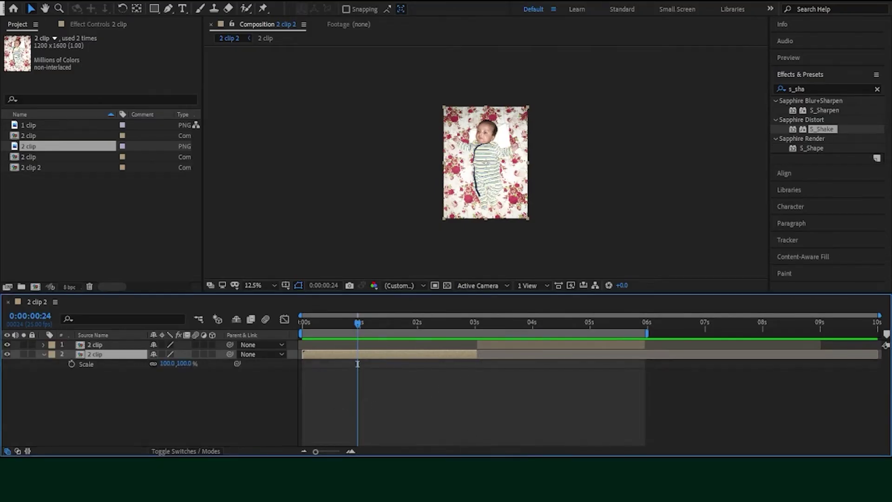
click(818, 79)
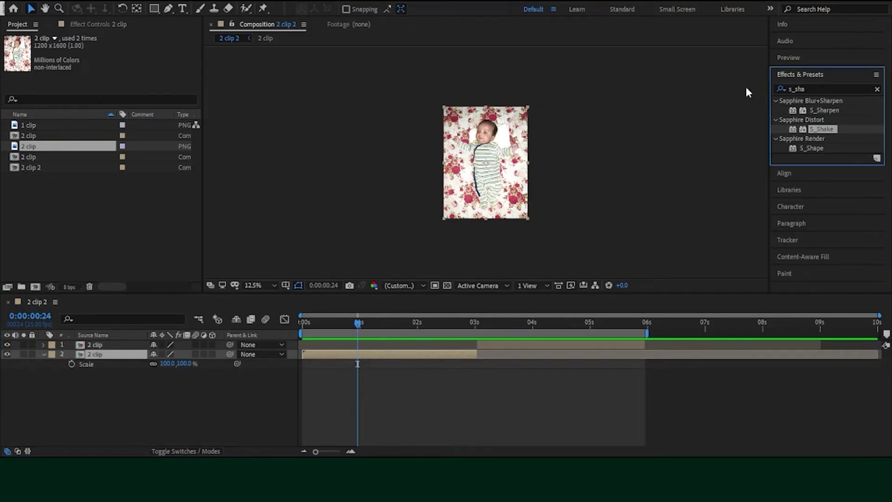
click(810, 87)
text(mo)
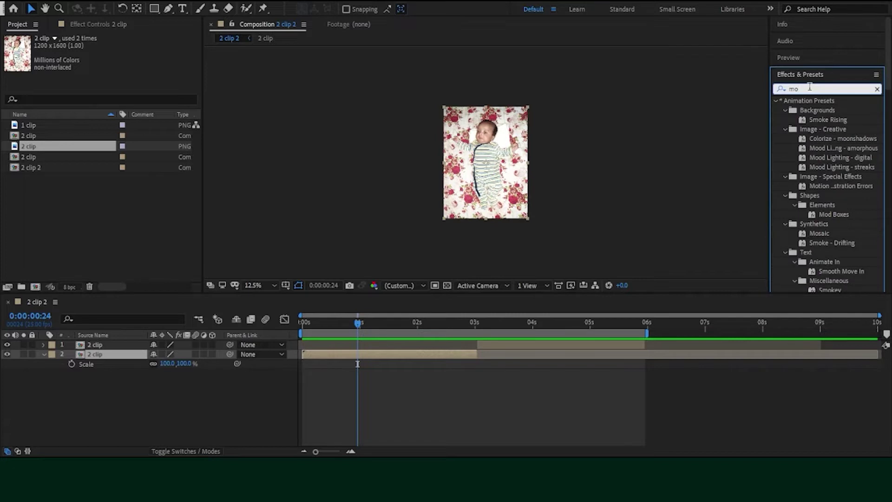
text(tion)
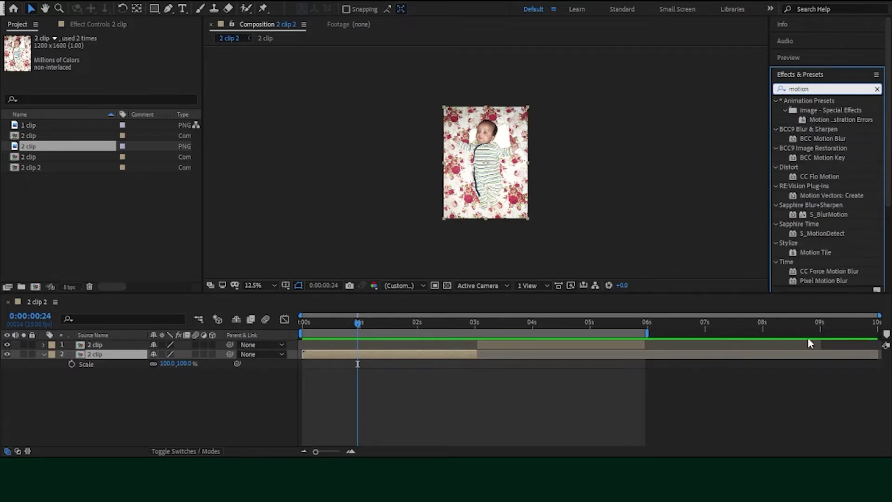
drag(811, 257, 405, 355)
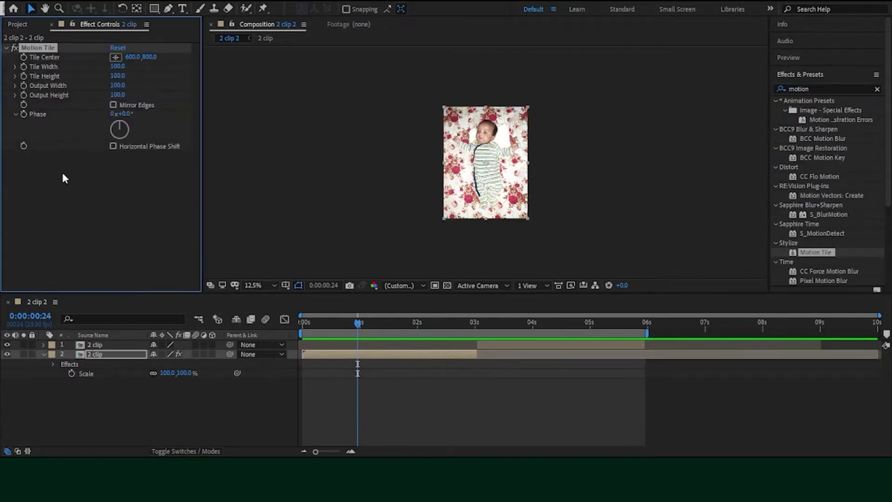
- Set Motion Tile's Output Width and Output Height to 350
click(118, 95)
text(3)
double_click(118, 95)
text(350)
click(115, 87)
text(35)
key(Return)
- Paste the Motion Tile effect onto the upper 2 clip layer
click(517, 345)
key(ctrl+v)
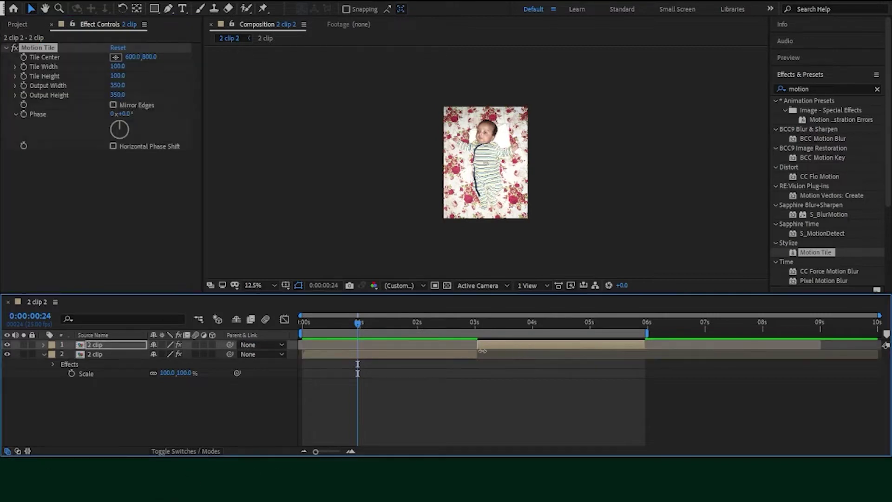
click(360, 356)
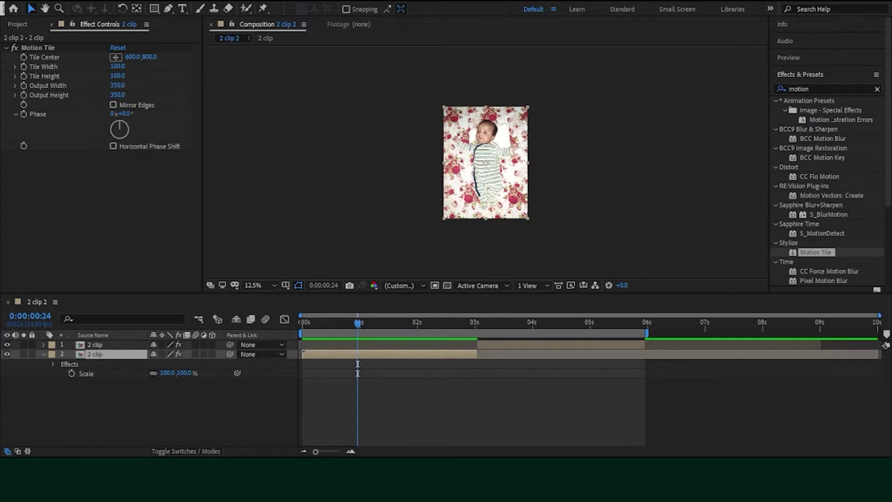
- Keyframe the lower layer's Scale from 100% at 1 s to 25% at 3 s, then preview
click(396, 400)
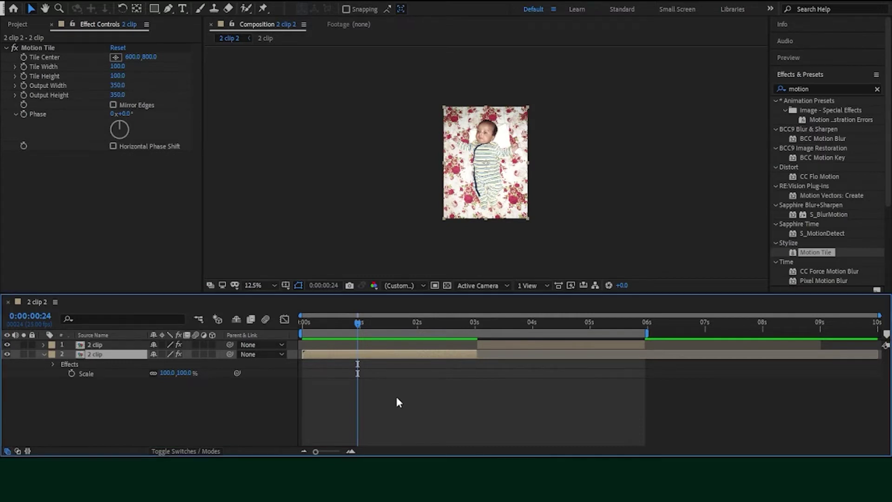
click(71, 373)
drag(360, 326, 464, 324)
drag(167, 373, 131, 378)
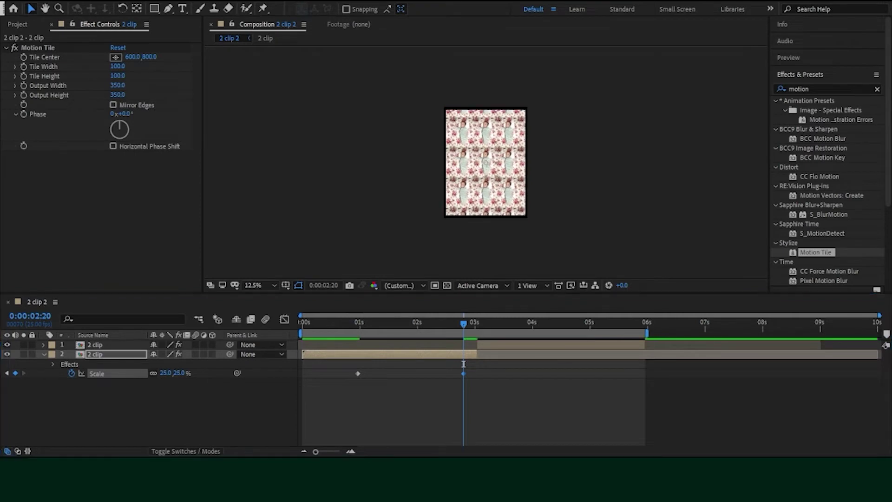
drag(464, 373, 472, 373)
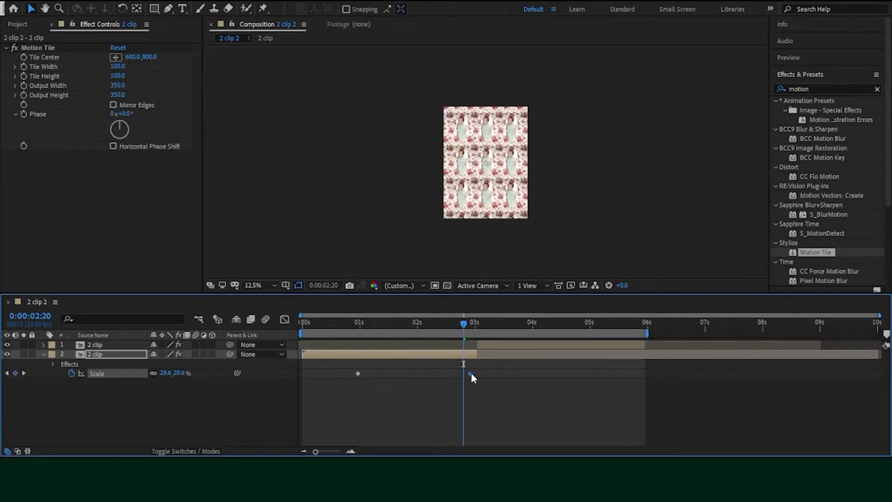
drag(467, 322, 472, 322)
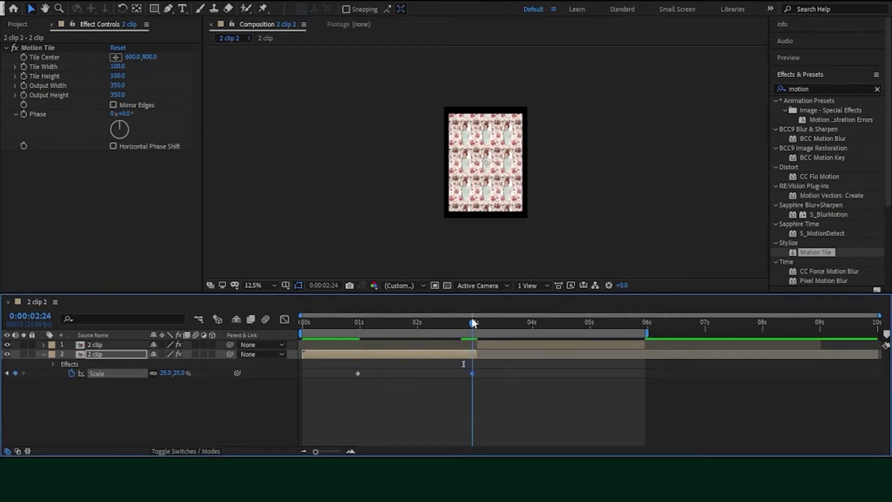
drag(472, 374, 475, 373)
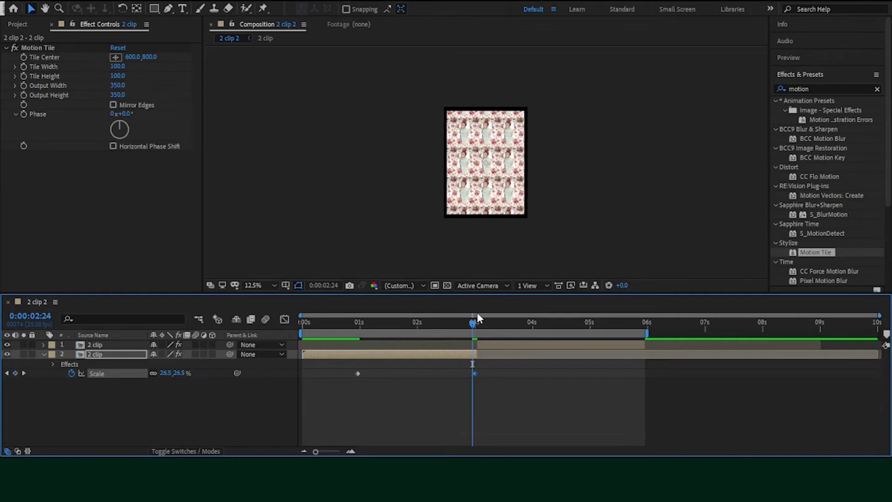
drag(473, 322, 475, 322)
key(space)
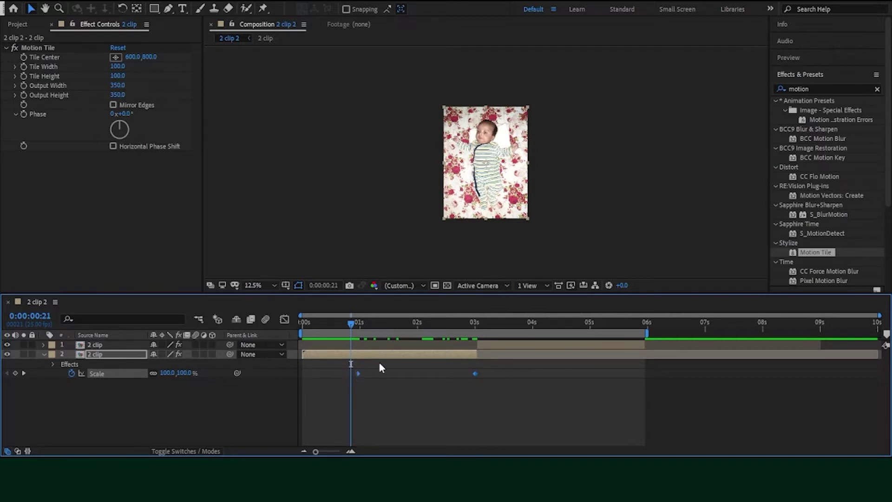
- Easy Ease the Scale keyframes and bend the curve to stay near 100%, then plunge before 3 s
key(F9)
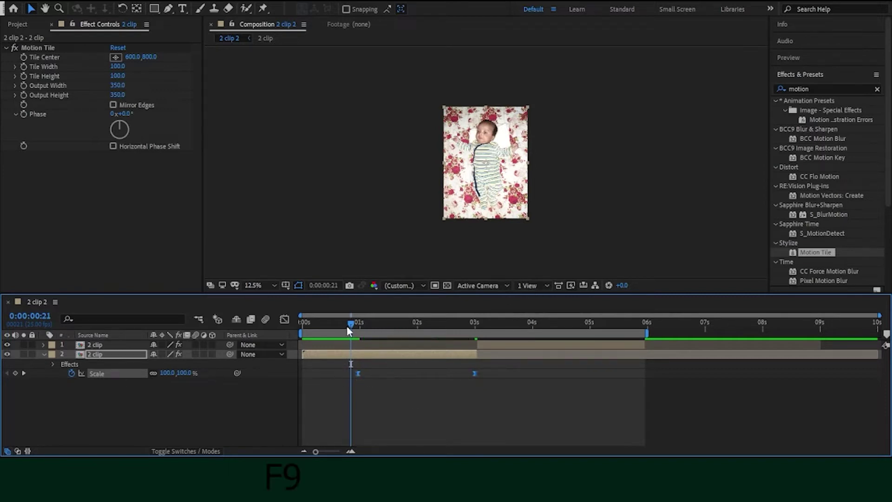
mouse_move(352, 322)
mouse_down()
mouse_move(377, 345)
mouse_move(359, 361)
mouse_up()
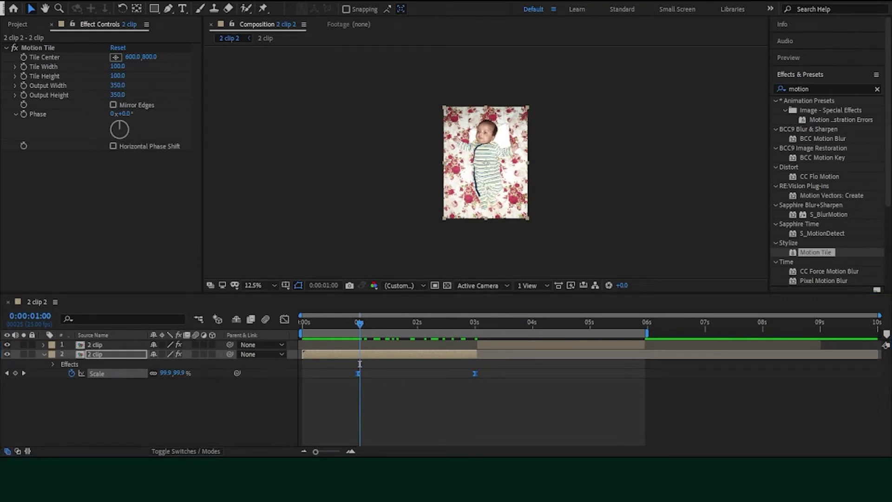
click(285, 319)
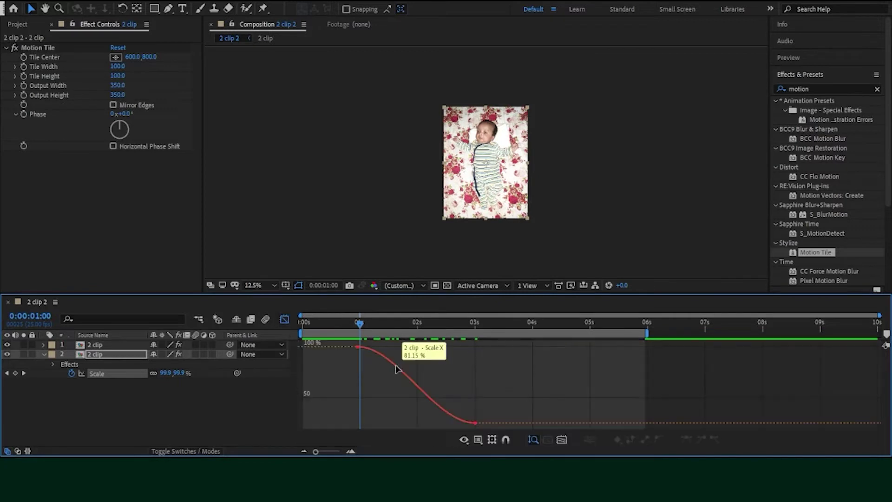
click(358, 347)
drag(398, 348, 487, 350)
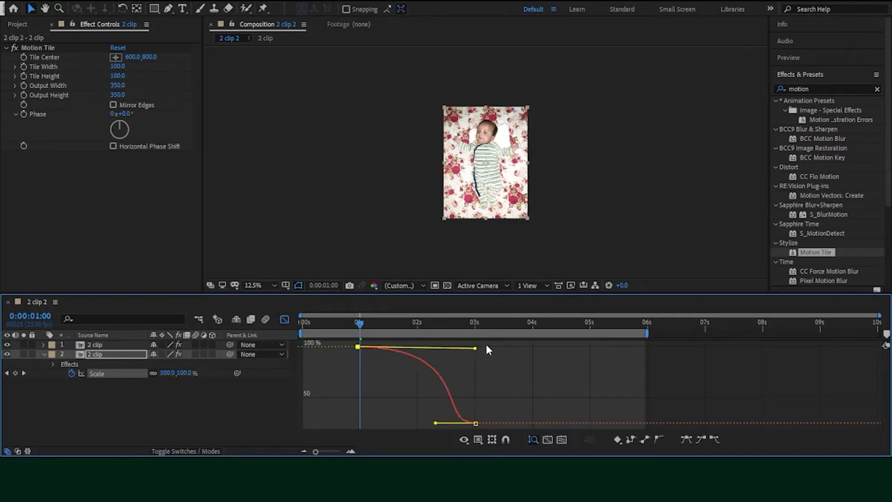
drag(435, 423, 490, 334)
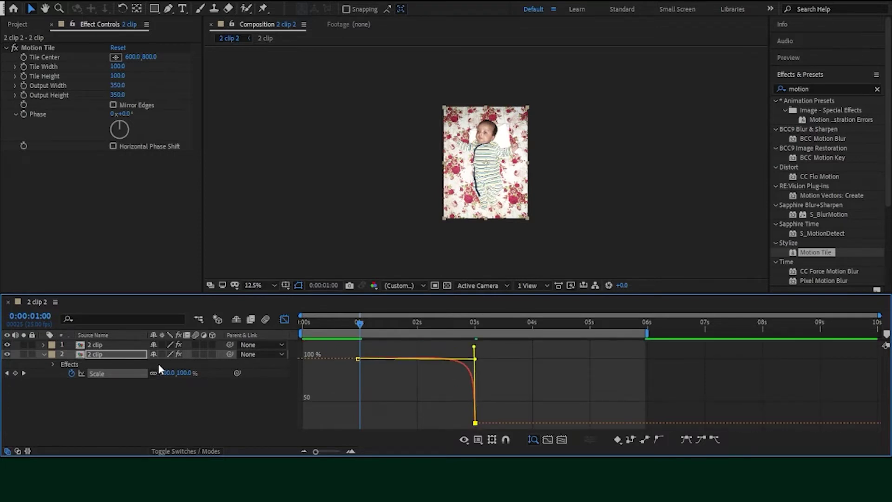
click(44, 355)
- Enable motion blur on the lower 2 clip layer
click(280, 319)
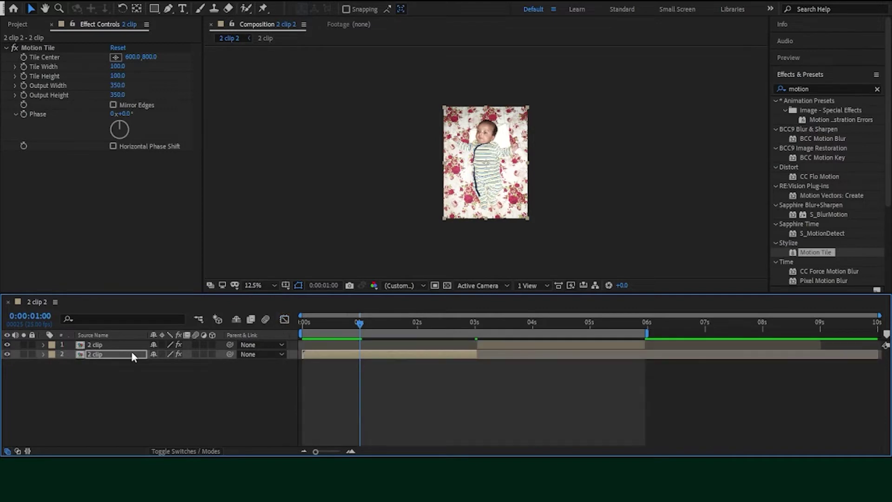
key(u)
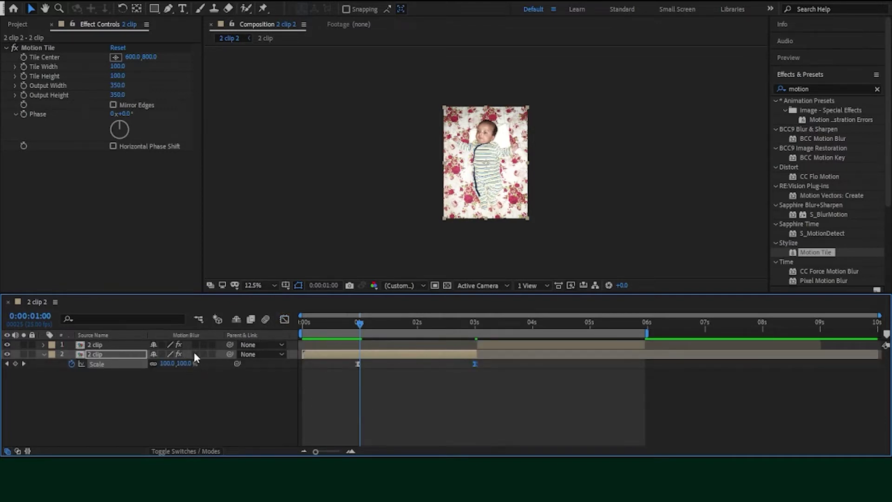
click(195, 354)
- Keyframe the upper layer's Scale from 268% at 3 s to 100% at 5 s, eased
click(566, 348)
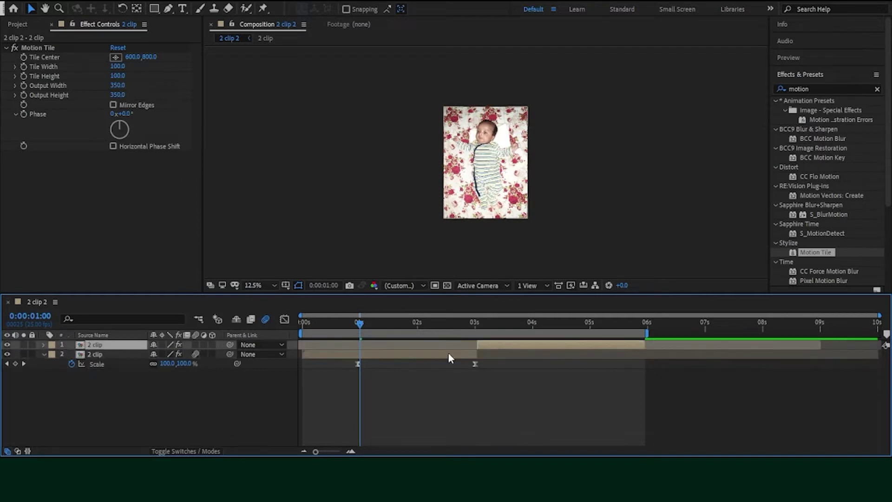
key(s)
drag(356, 330, 482, 324)
click(71, 354)
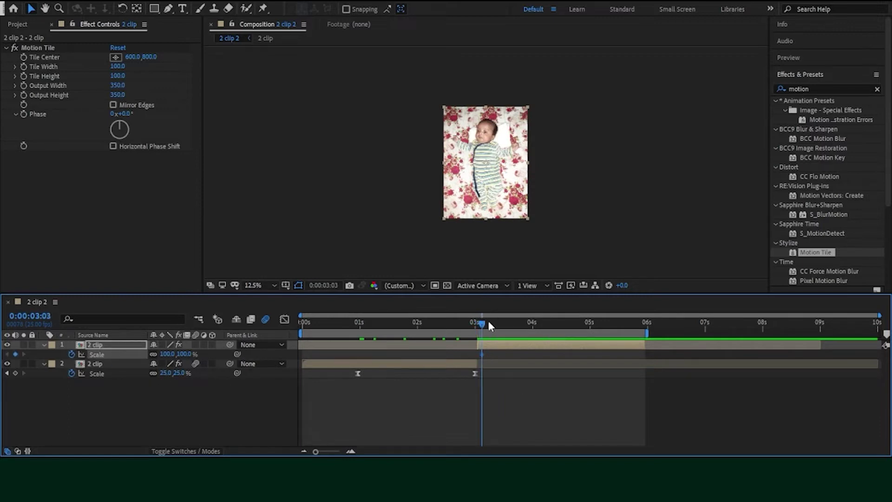
mouse_move(482, 355)
mouse_down()
mouse_move(604, 355)
mouse_move(596, 354)
mouse_up()
drag(167, 354, 254, 348)
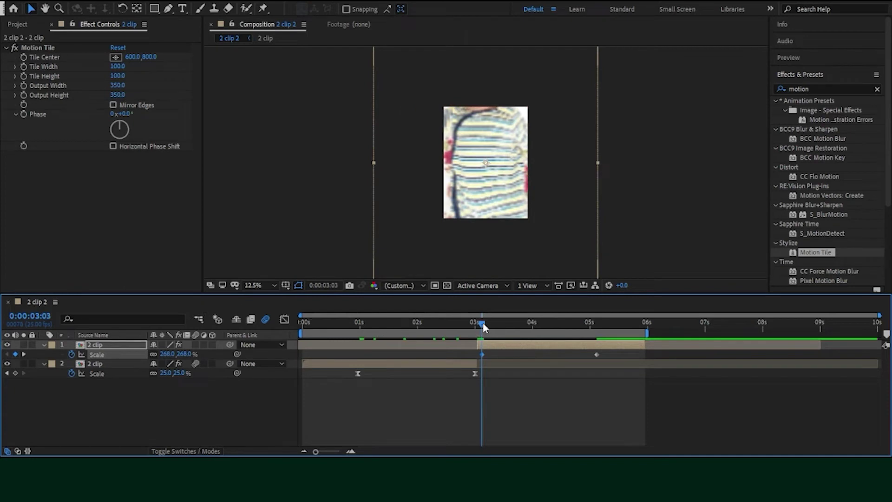
mouse_move(485, 324)
mouse_down()
mouse_move(596, 325)
mouse_move(557, 343)
mouse_up()
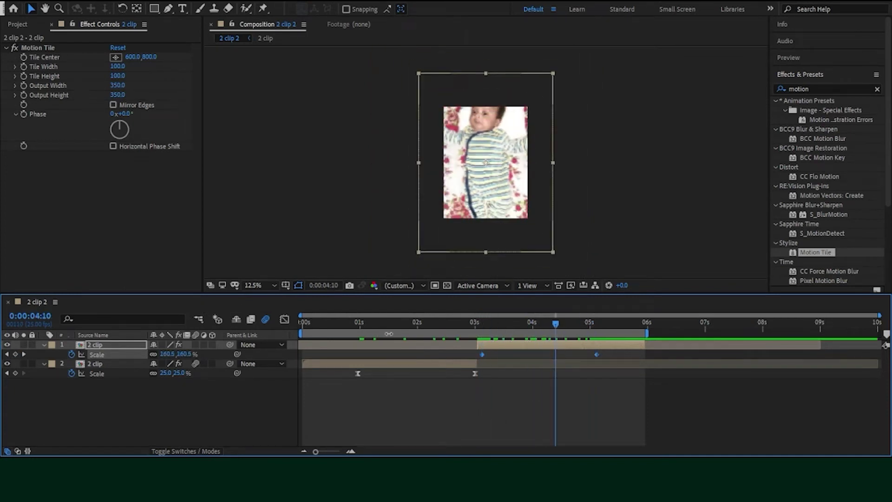
key(F9)
click(239, 398)
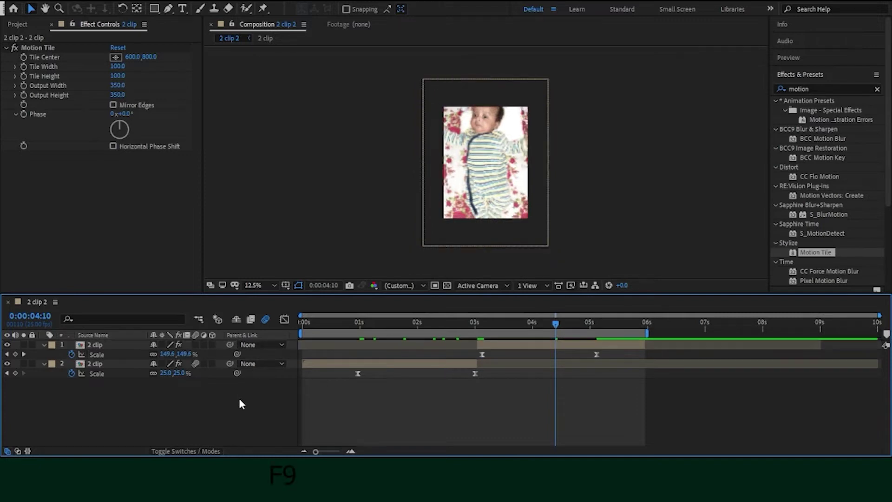
- Bend the upper layer's Scale curve to fall steeply after 3 s and settle into 100%
click(131, 354)
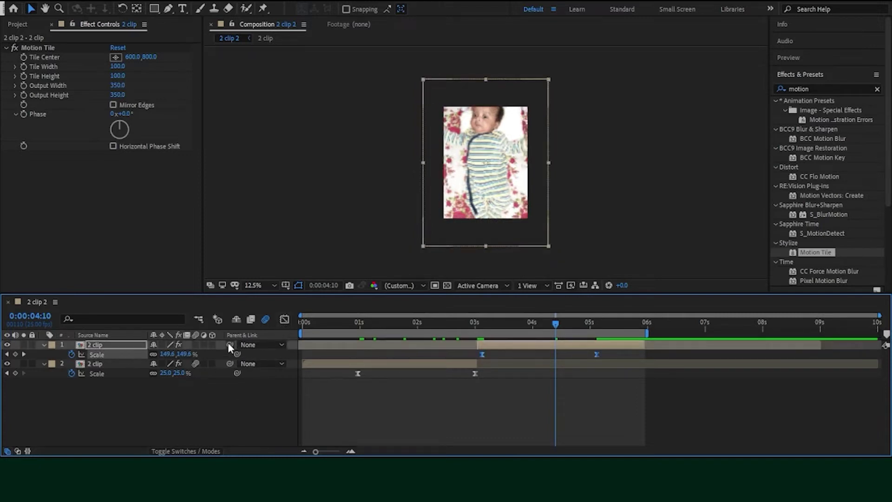
click(285, 319)
drag(616, 355, 495, 420)
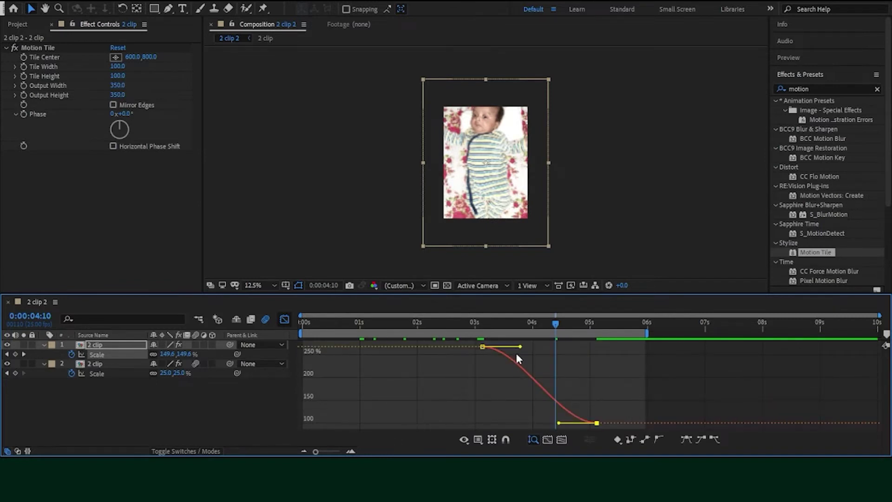
drag(521, 348, 447, 424)
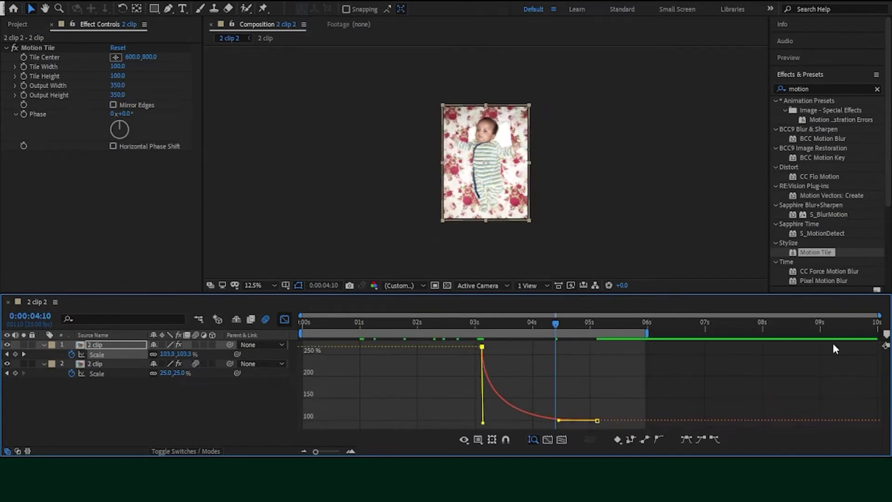
drag(558, 420, 453, 419)
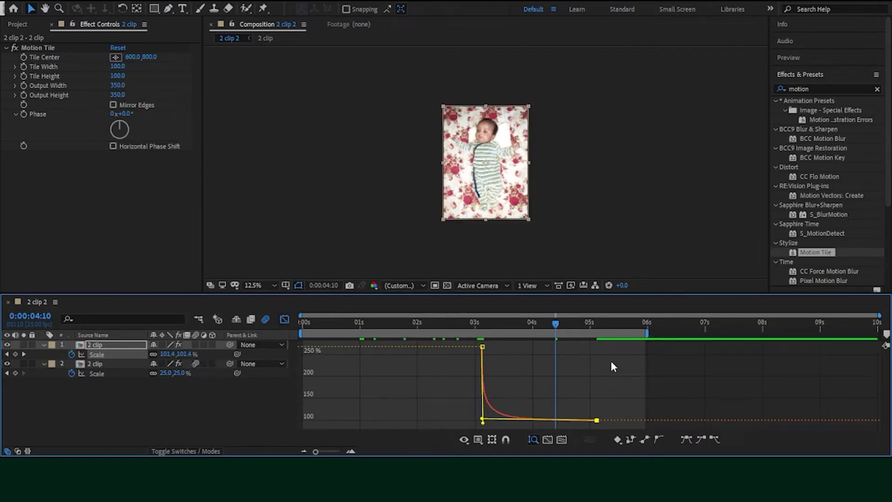
drag(481, 422, 491, 419)
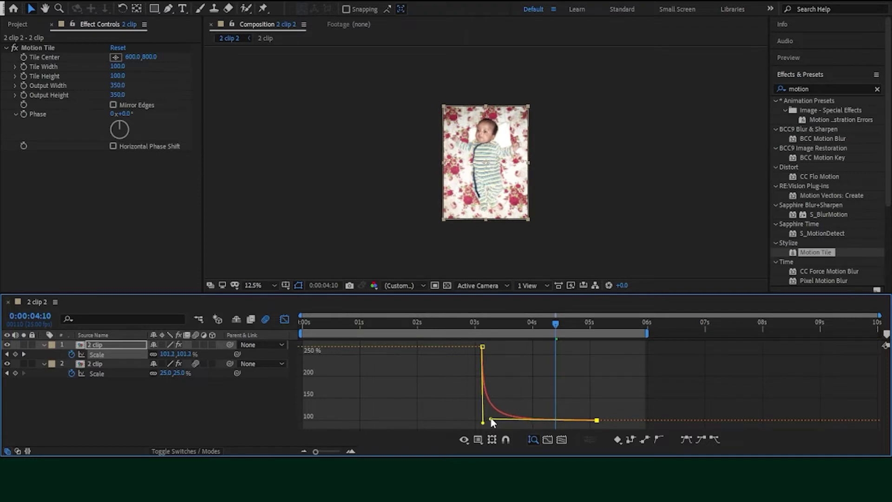
click(284, 318)
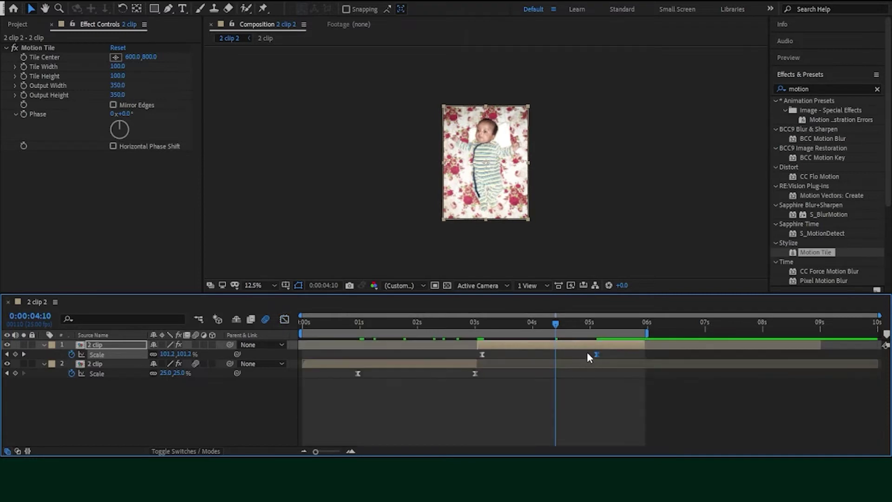
- Preview the zoom transition and park the current time at 0:00:02:23
drag(556, 323, 302, 314)
key(space)
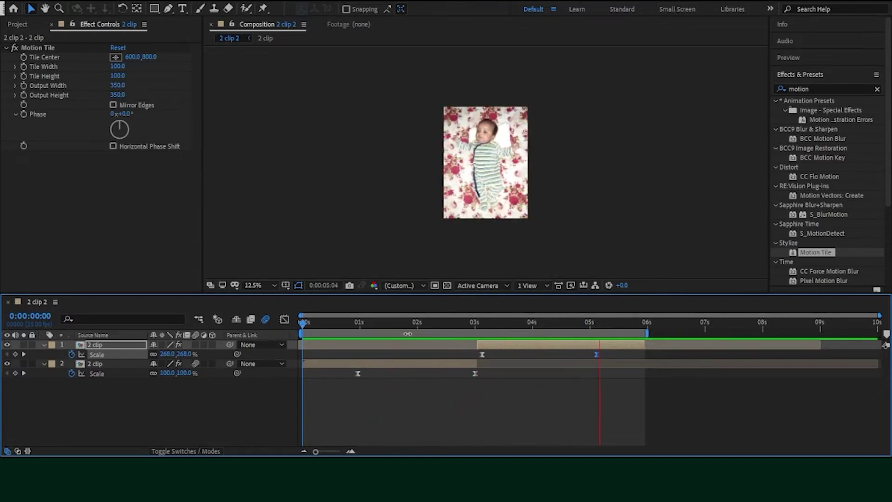
key(space)
drag(303, 323, 595, 323)
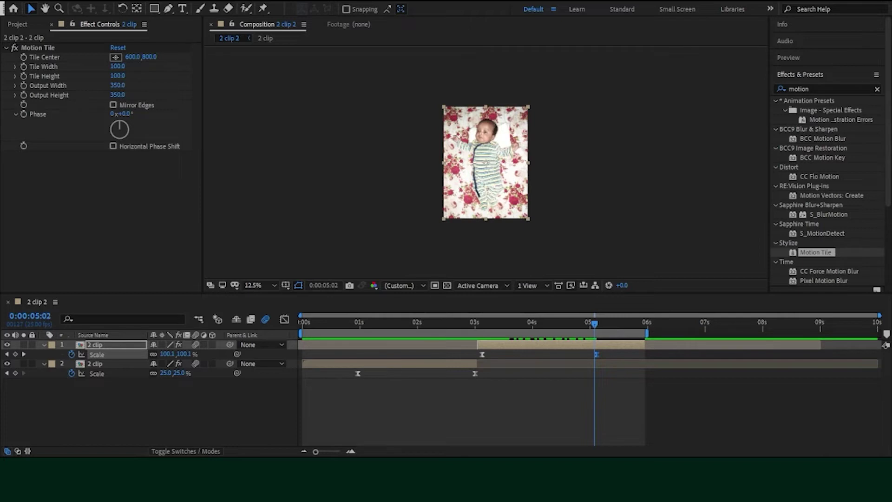
click(471, 323)
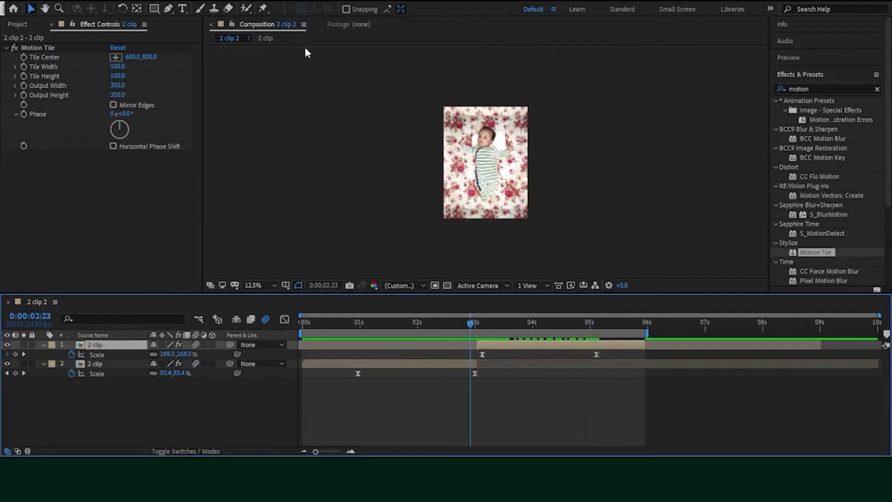
- Add a new adjustment layer and apply S_Shake to it via a 'shak' search
key(ctrl+alt+y)
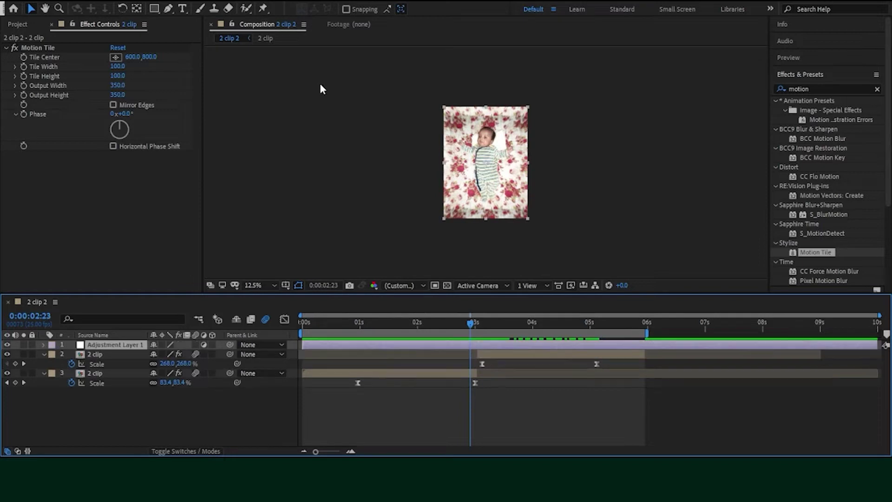
click(824, 90)
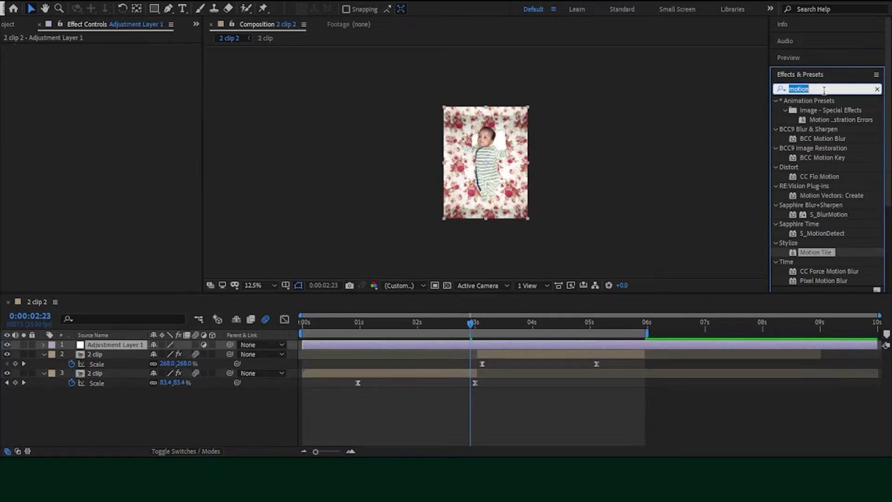
text(shak)
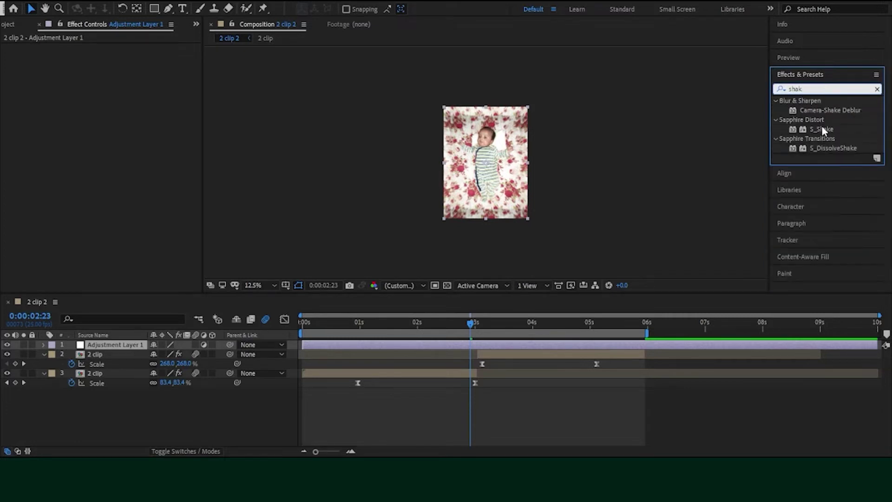
mouse_move(822, 129)
mouse_down()
mouse_move(475, 341)
mouse_move(168, 76)
mouse_up()
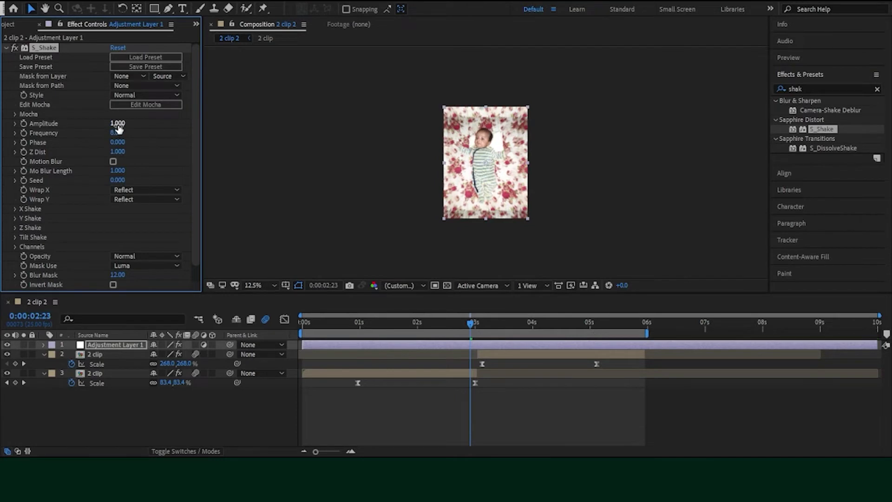
- Set S_Shake Amplitude to 0.62, Frequency to 2.00, enable Motion Blur, and preview from the start
mouse_move(117, 123)
mouse_down()
mouse_move(83, 124)
mouse_move(91, 125)
mouse_up()
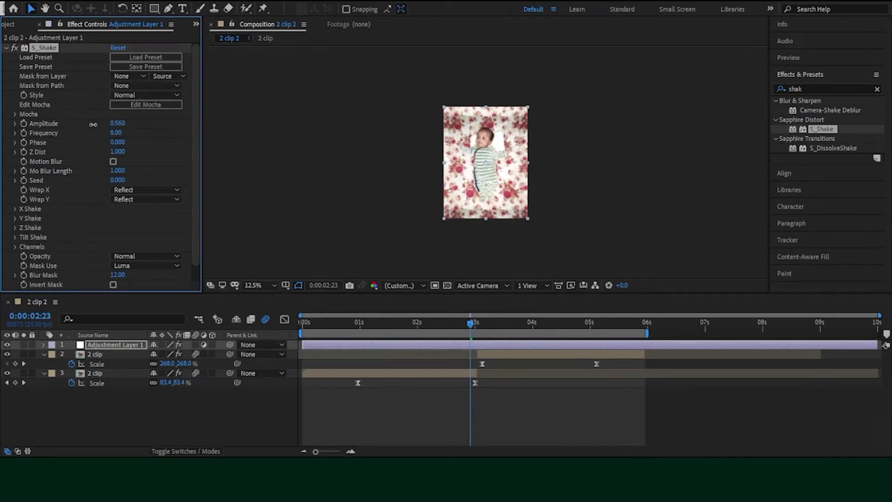
click(116, 132)
text(2)
key(Return)
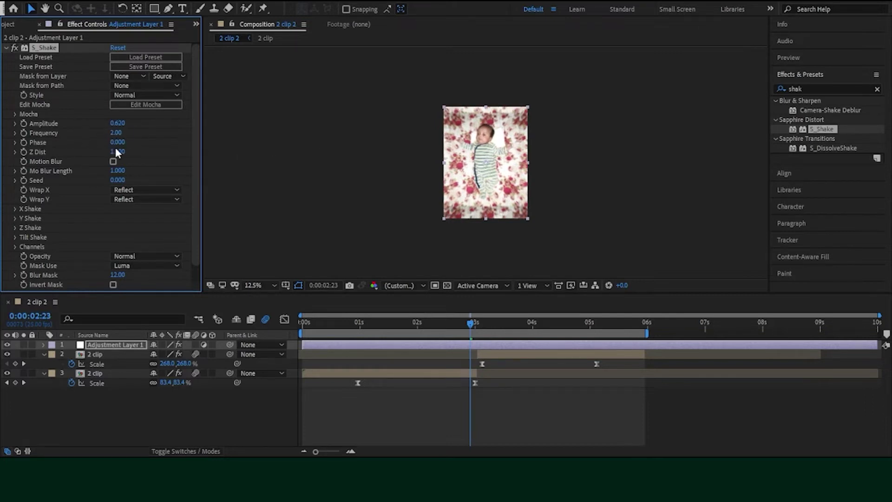
click(113, 162)
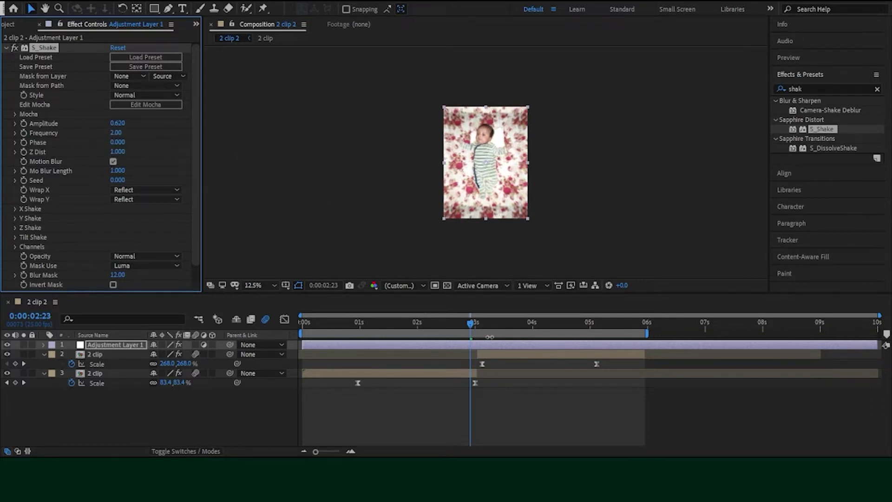
drag(471, 323, 149, 324)
key(space)
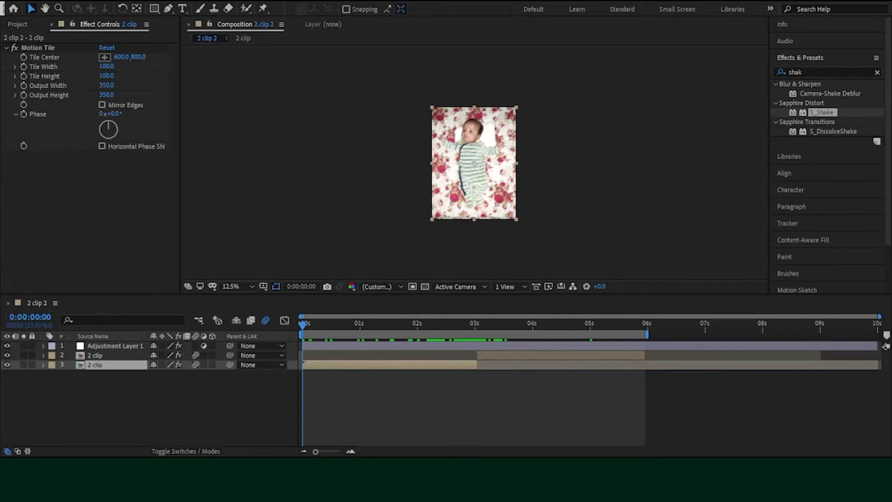
- After the playback ends, focus the Timeline panel to begin Tip 2
click(130, 388)
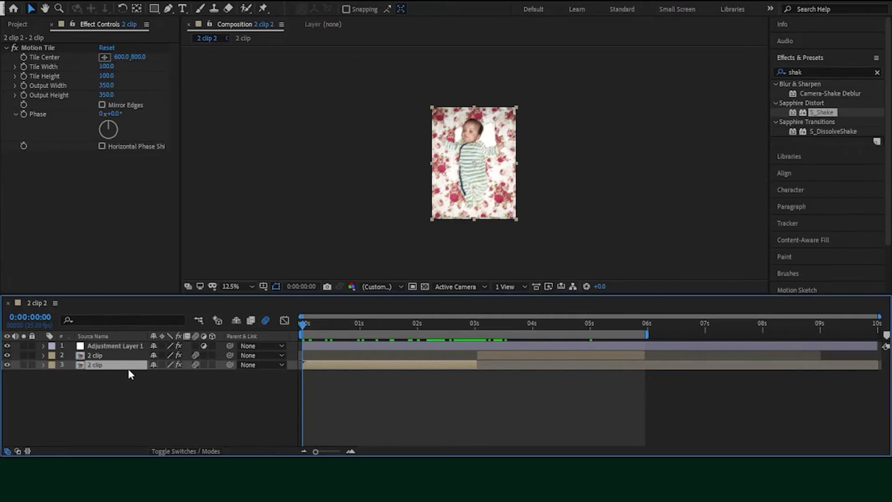
- Keyframe the bottom clip's Rotation from 0° to 135° at the 3-second mark
key(r)
click(72, 375)
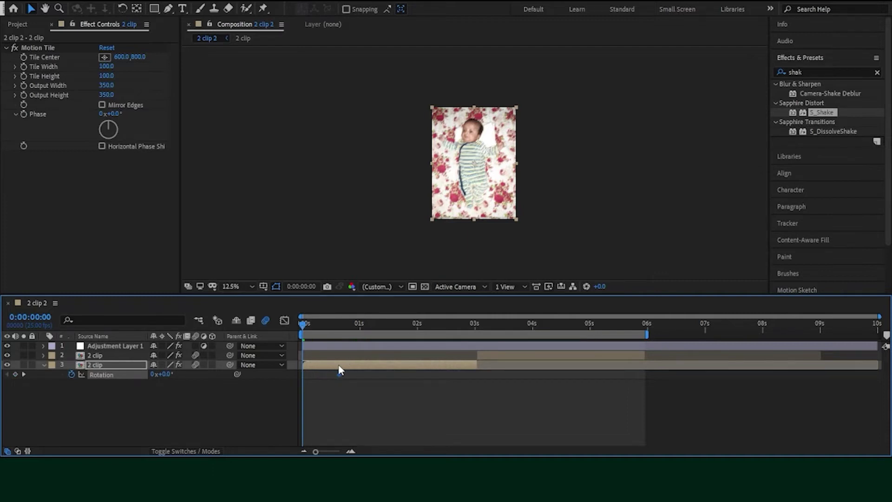
drag(303, 324, 475, 324)
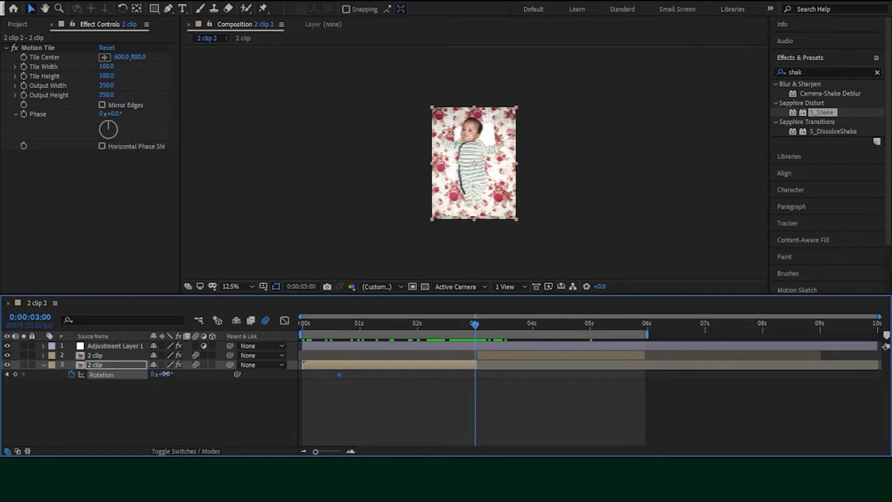
mouse_move(165, 374)
mouse_down()
mouse_move(240, 365)
mouse_move(232, 364)
mouse_up()
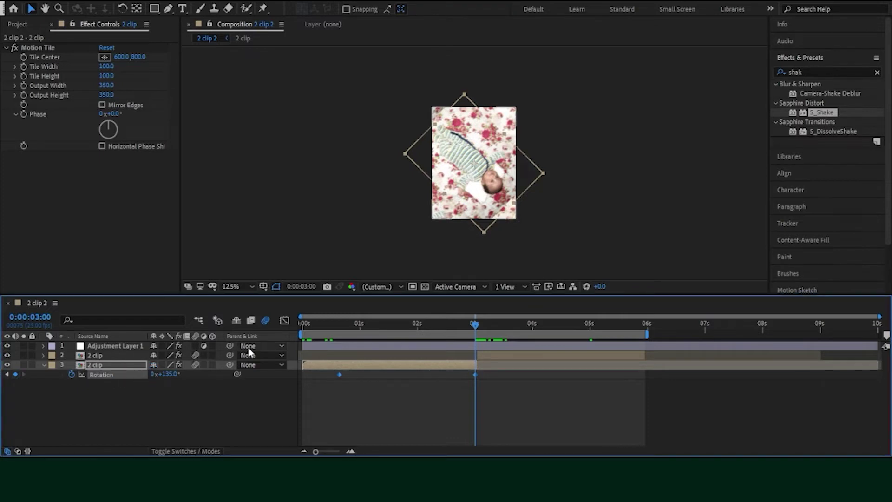
- Easy Ease the Rotation keyframes and bend the curve so the spin starts slow, then accelerates
key(F9)
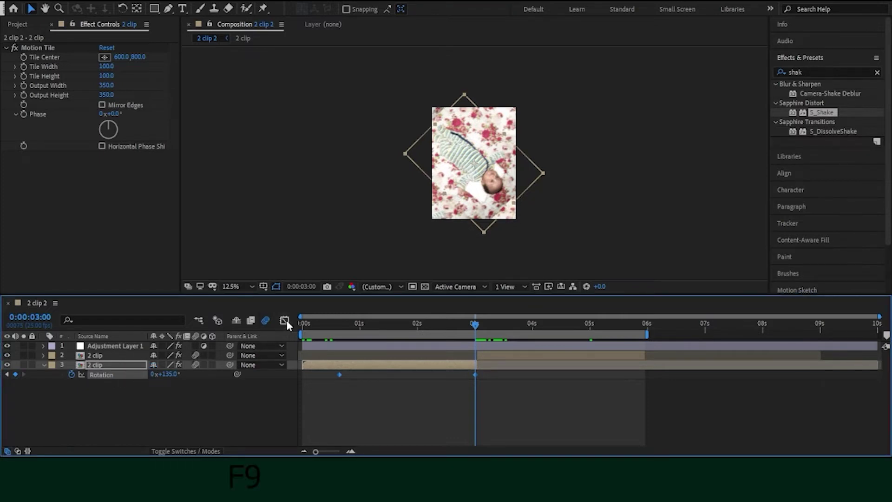
click(285, 320)
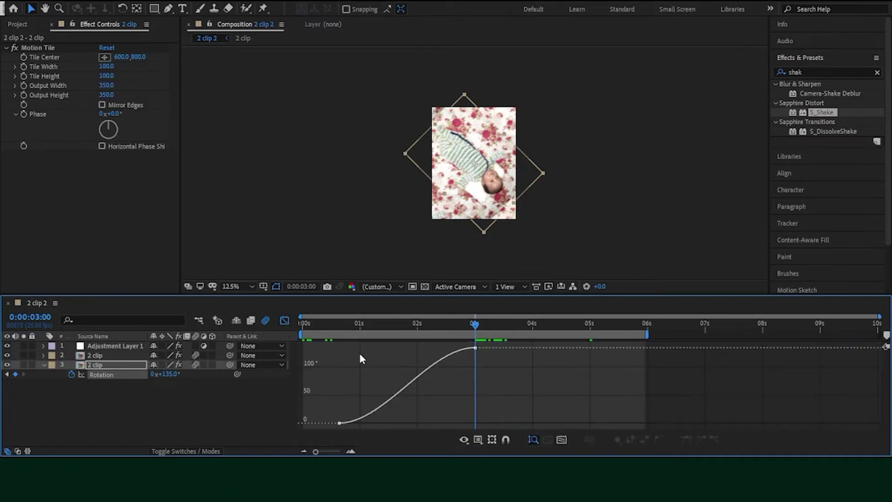
drag(510, 364, 284, 444)
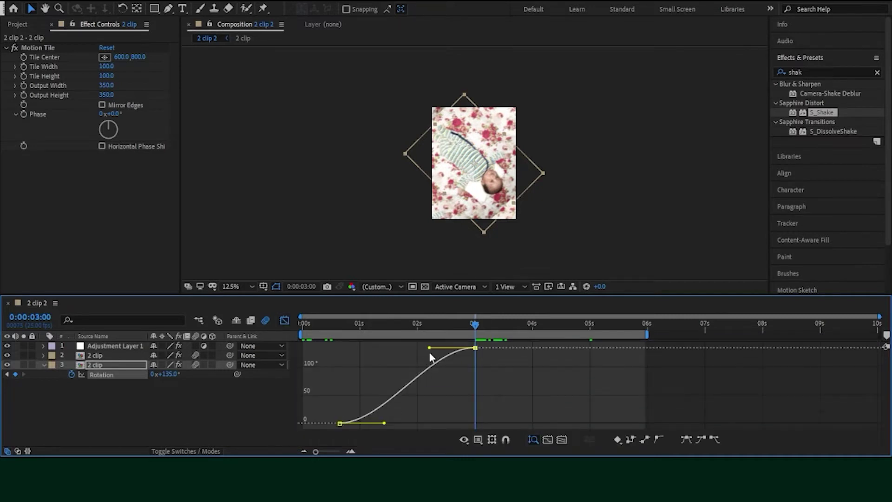
drag(430, 347, 472, 420)
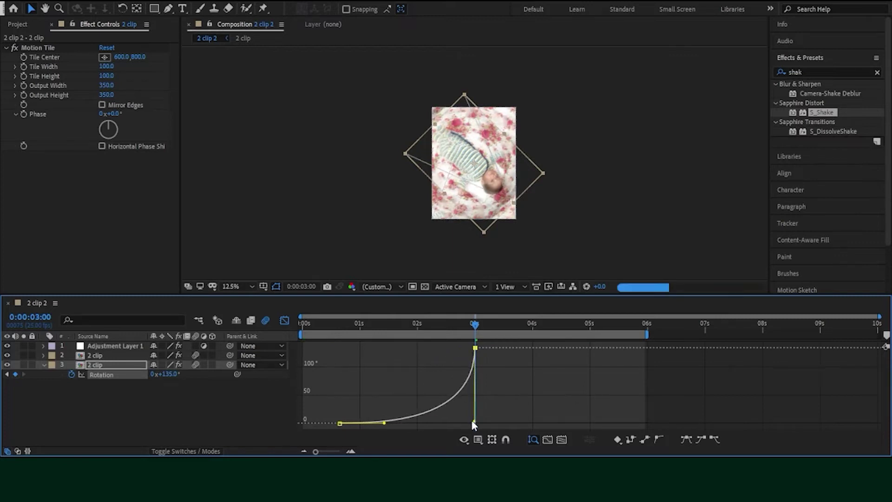
drag(384, 423, 470, 421)
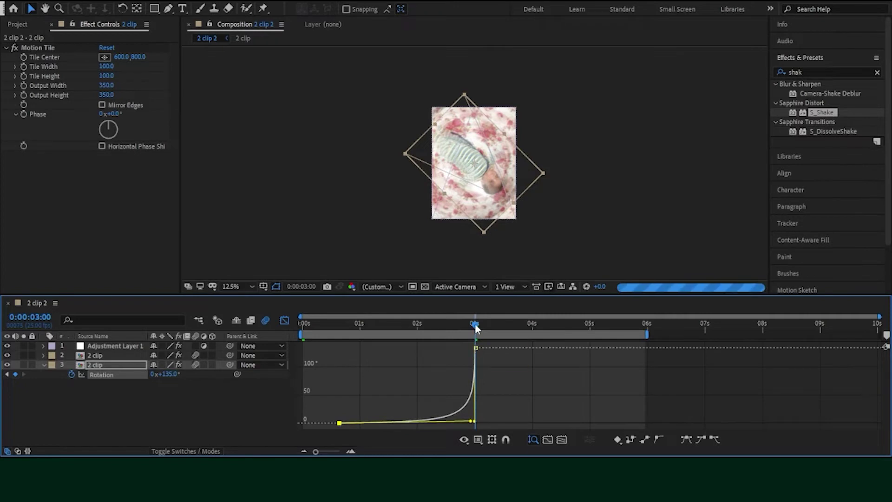
mouse_move(476, 327)
mouse_down()
mouse_move(450, 328)
mouse_move(477, 330)
mouse_up()
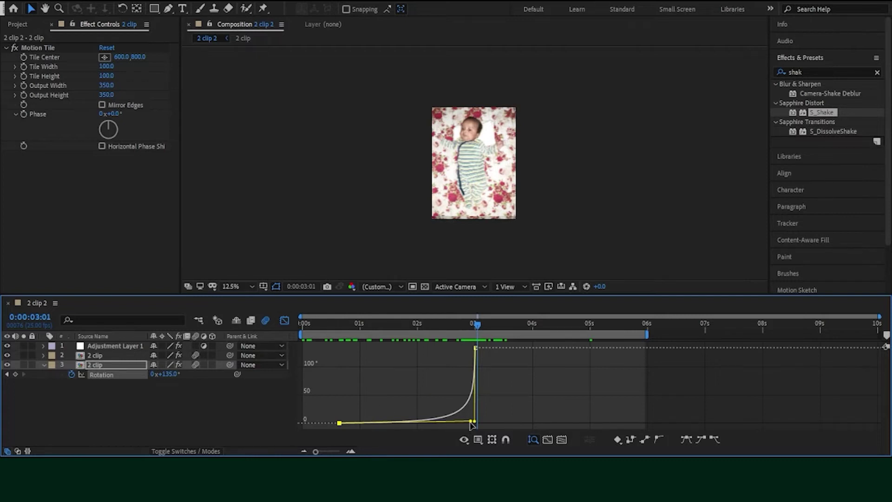
- Sharpen the ease into the 135° keyframe and scrub to check the spin timing
drag(470, 422, 458, 422)
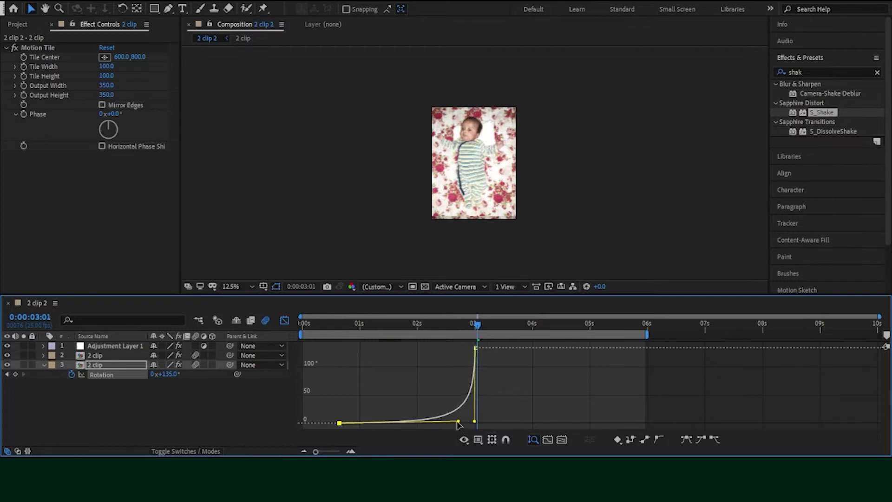
mouse_move(471, 328)
mouse_down()
mouse_move(450, 331)
mouse_move(475, 324)
mouse_up()
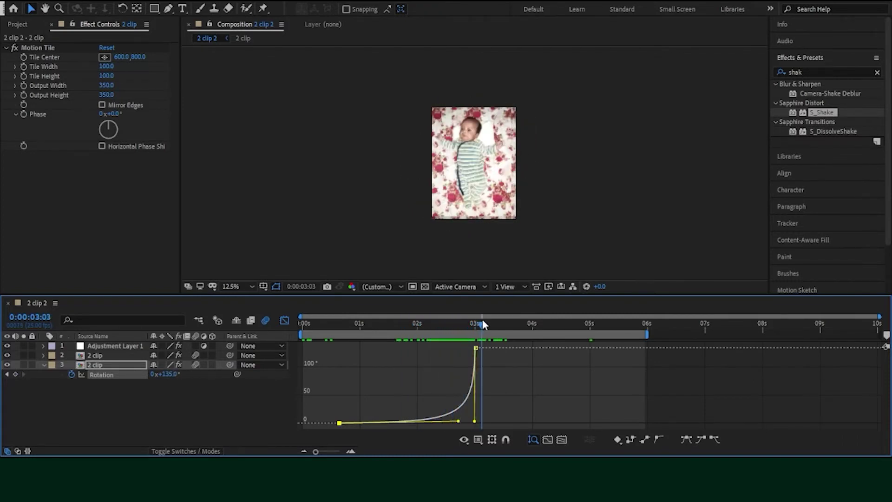
mouse_move(472, 324)
mouse_down()
mouse_move(349, 326)
mouse_move(486, 328)
mouse_up()
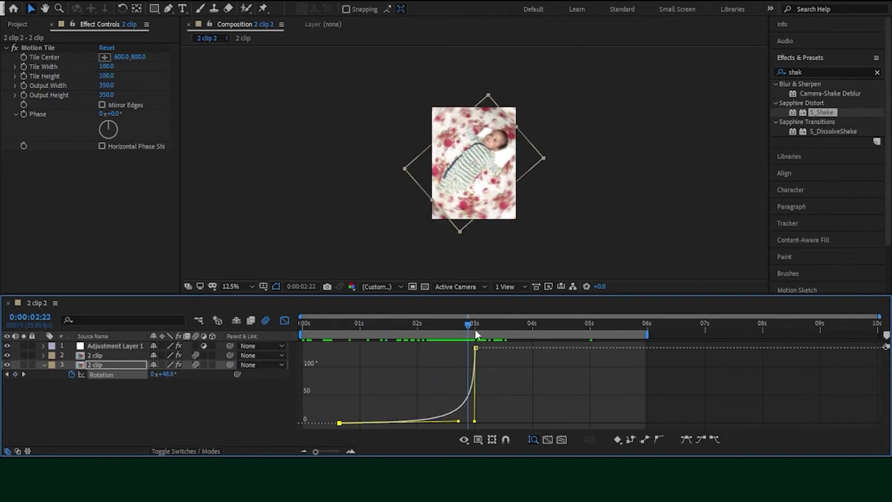
click(44, 363)
click(107, 356)
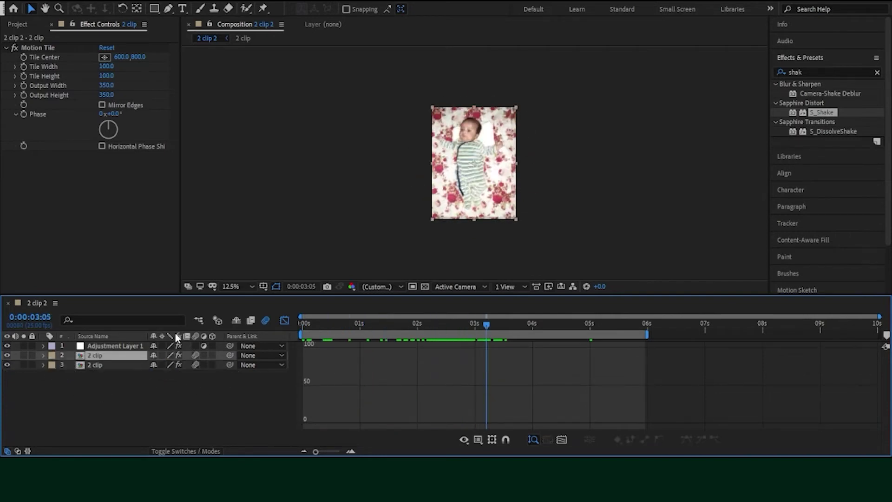
- Keyframe the upper 2 clip's Rotation from -135° at 0:00:03:02 to 0° near 5 s, eased
click(285, 320)
key(r)
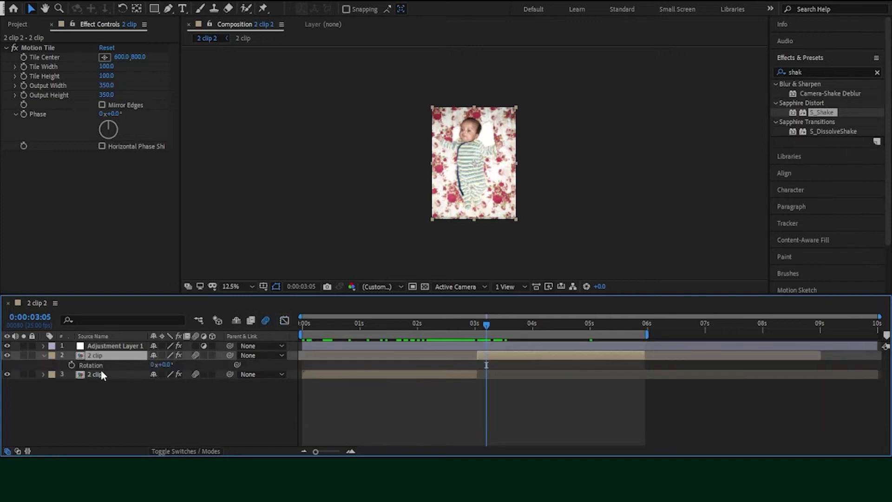
click(104, 376)
key(r)
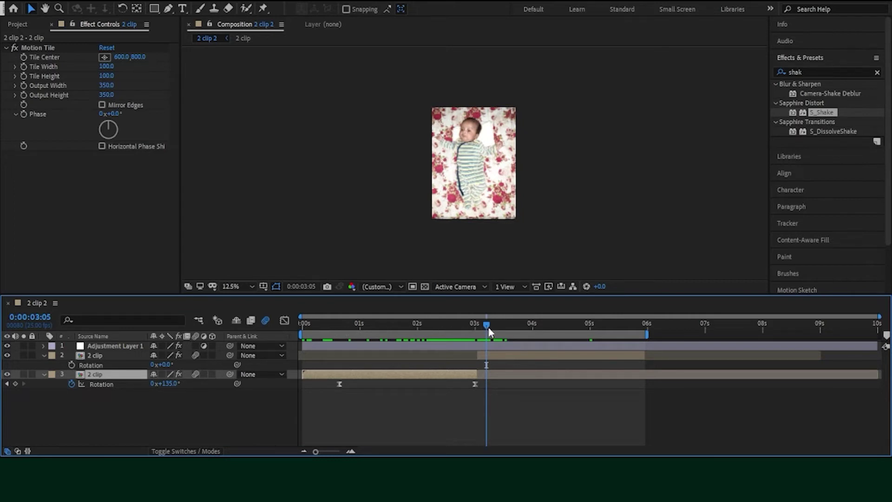
drag(488, 329, 481, 328)
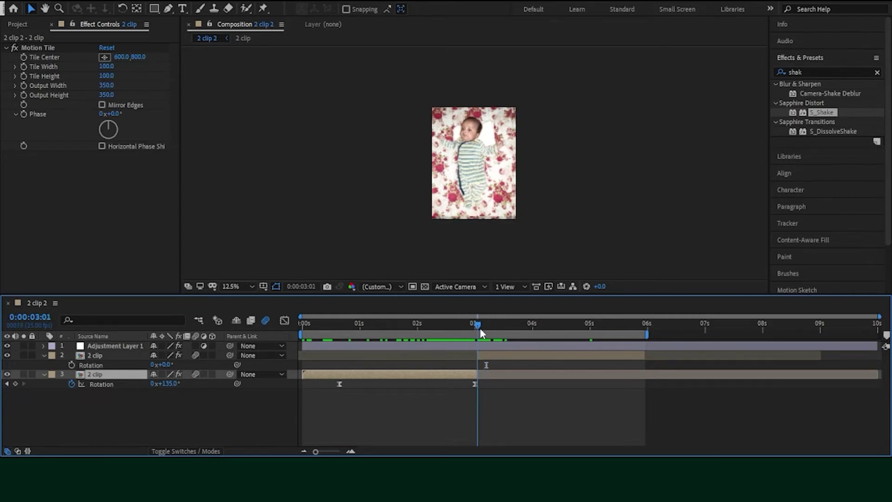
click(72, 366)
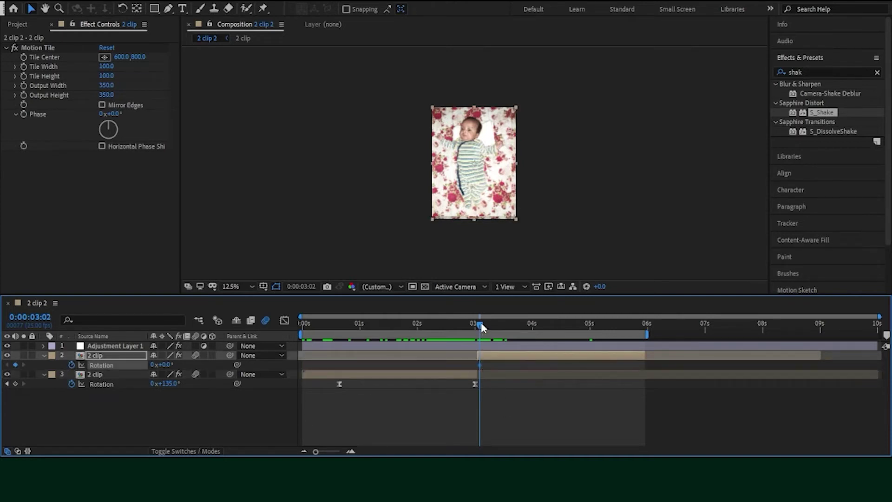
drag(526, 366, 593, 366)
mouse_move(171, 368)
mouse_down()
mouse_move(81, 365)
mouse_move(94, 367)
mouse_up()
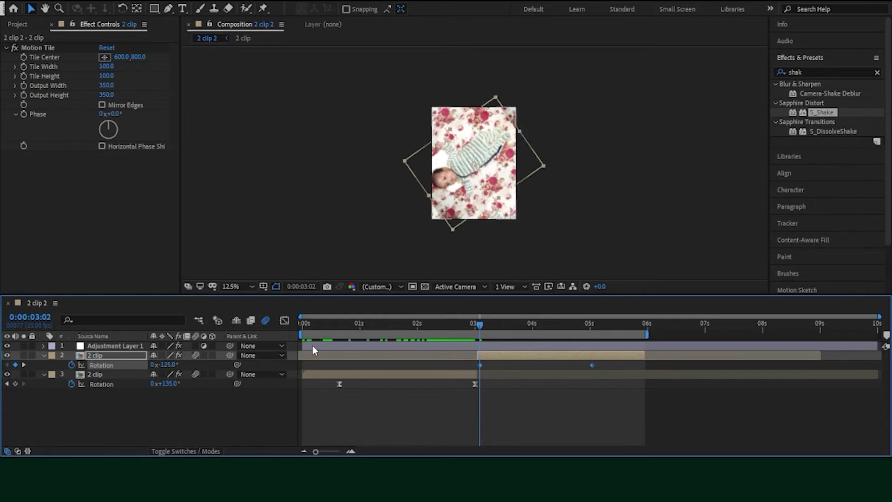
key(F9)
- Steepen the Rotation curve so it leaves -135° quickly and settles into 0°, then scrub ahead
click(284, 320)
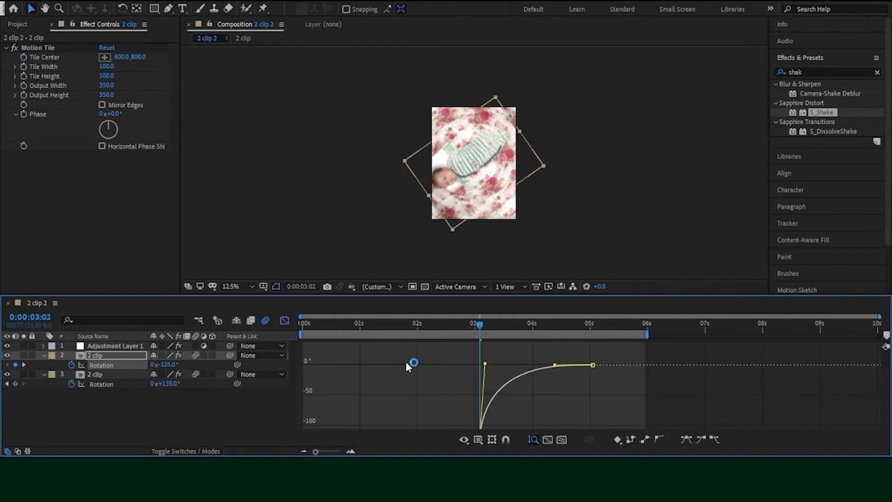
drag(555, 365, 500, 351)
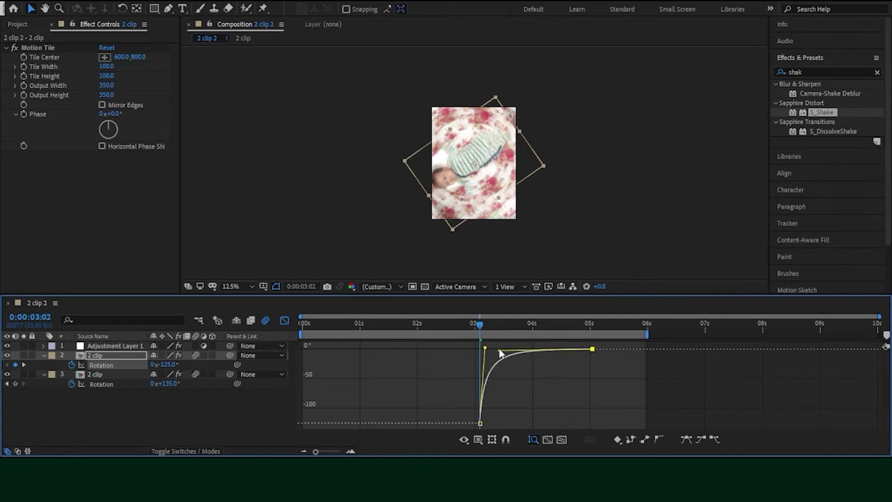
click(283, 320)
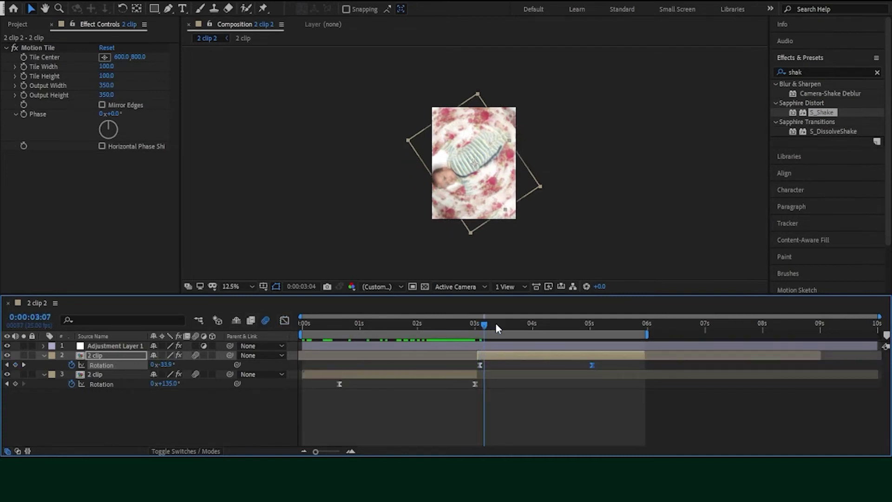
drag(481, 325, 592, 347)
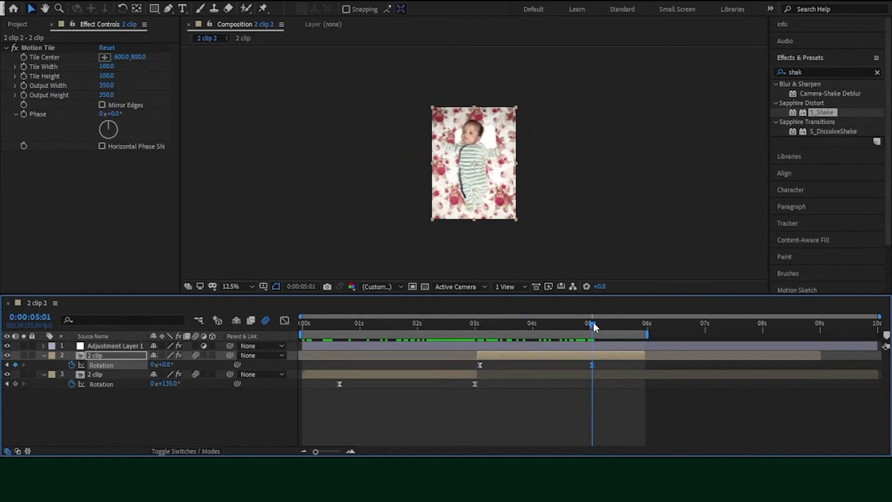
- Play back, then keyframe the lower 2 clip's X Position sliding right from 600 to 2143.6, off frame
key(space)
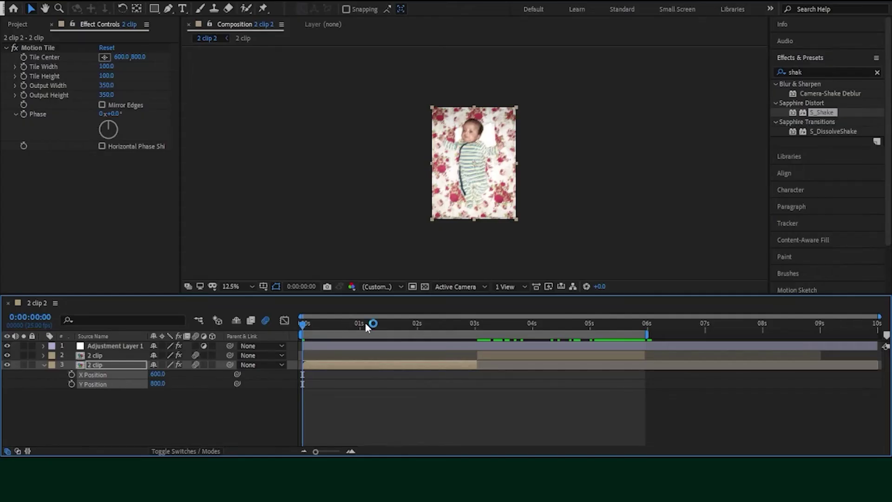
drag(307, 324, 351, 322)
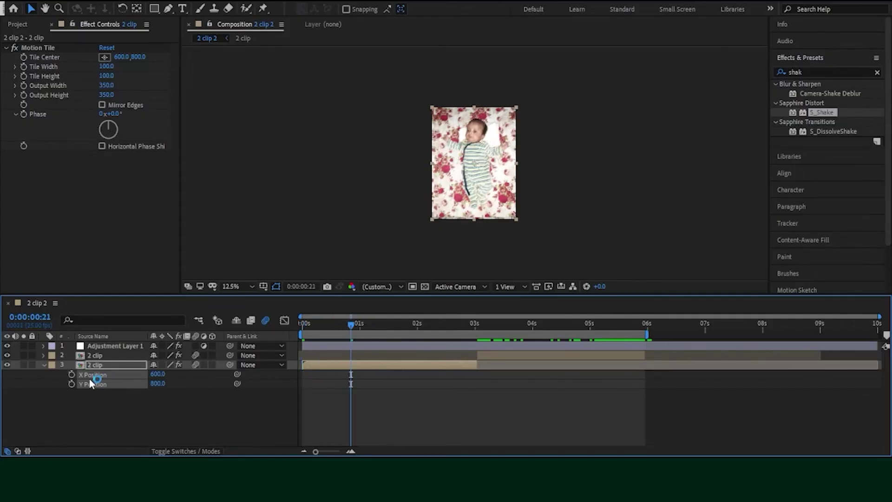
key(space)
click(92, 365)
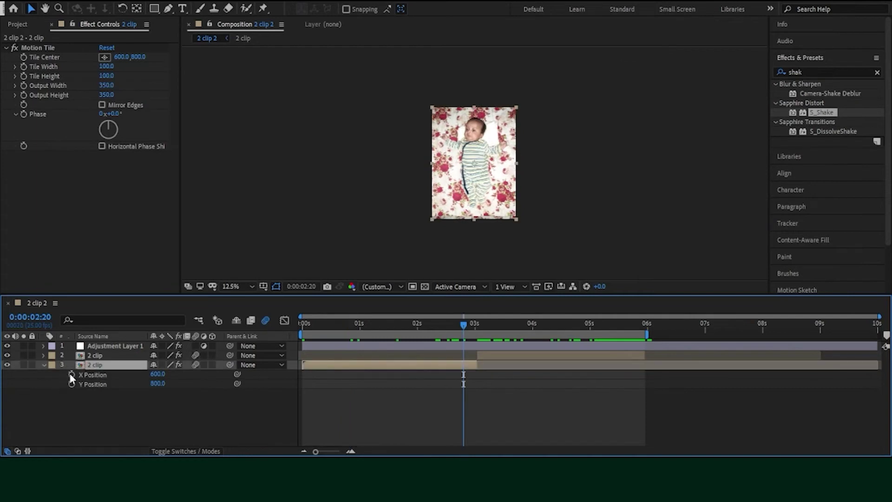
click(71, 375)
drag(463, 374, 420, 374)
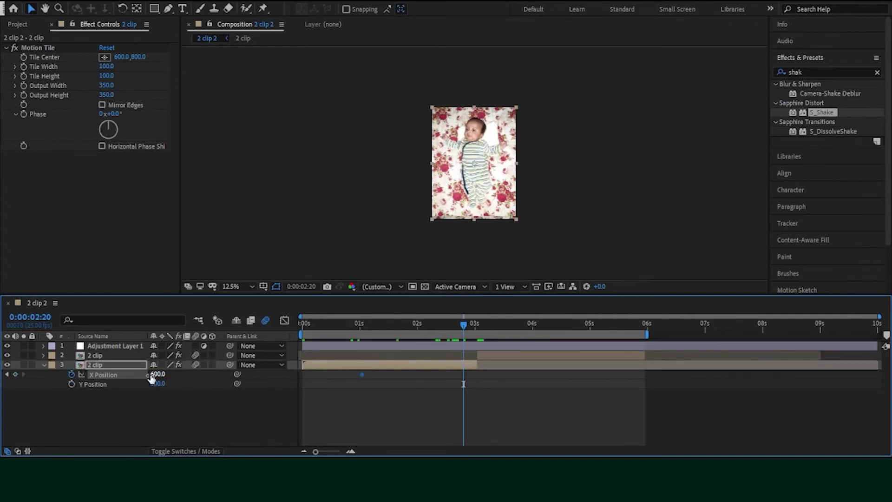
drag(153, 375, 432, 371)
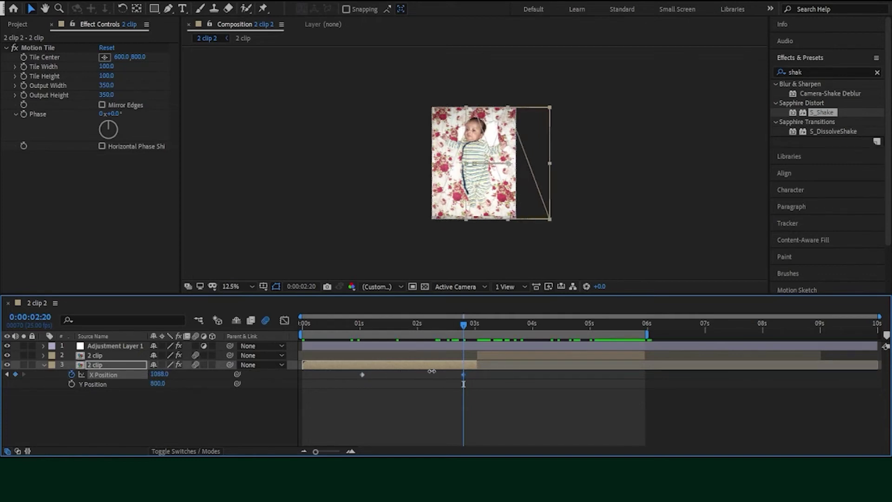
mouse_move(160, 374)
mouse_down()
mouse_move(186, 382)
mouse_move(607, 373)
mouse_up()
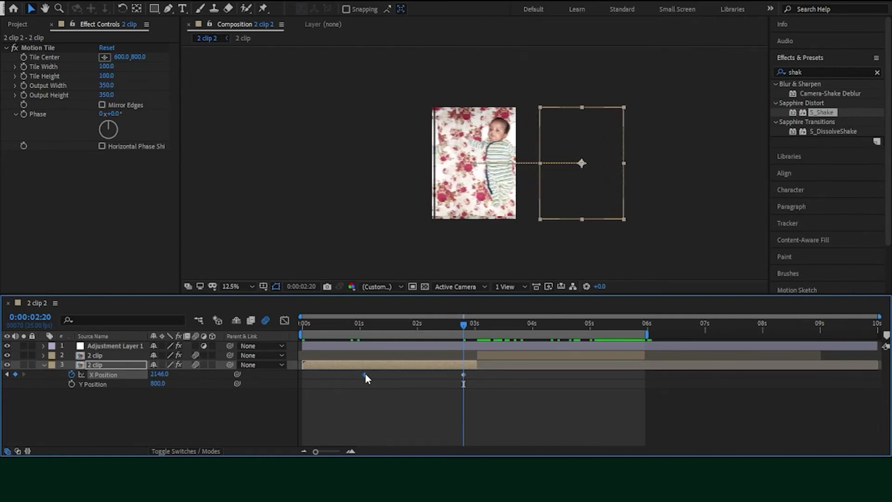
drag(464, 375, 467, 376)
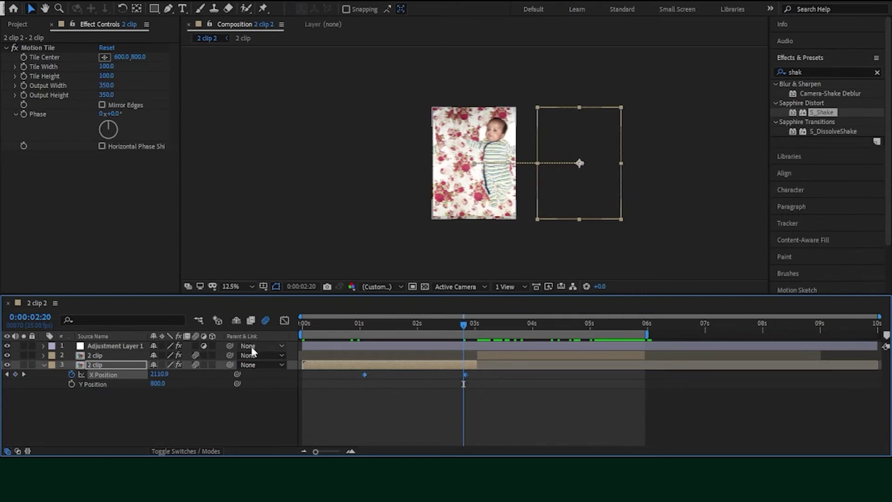
- Apply Easy Ease to both X Position keyframes, preview, and move the first keyframe to 0:00:01:02
key(F9)
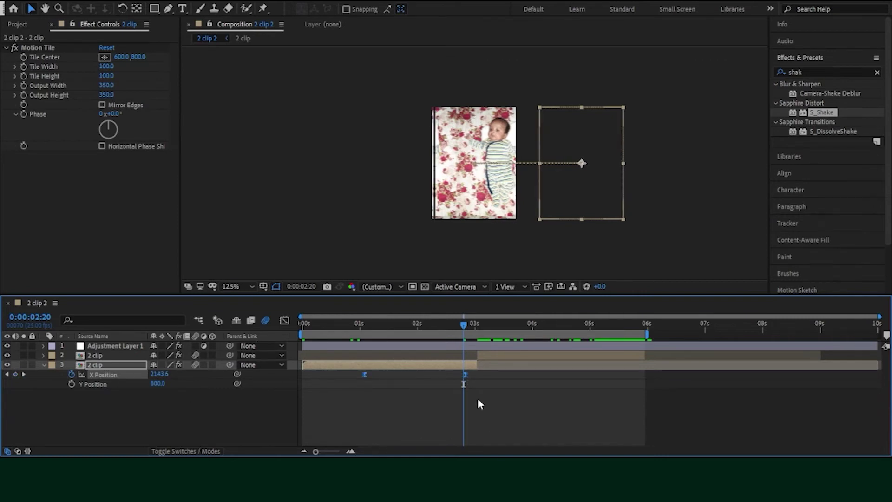
drag(463, 327, 366, 342)
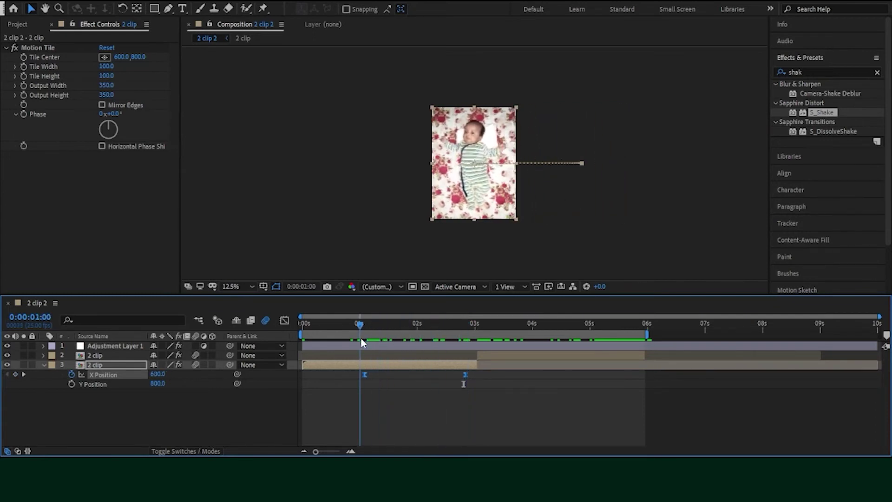
key(space)
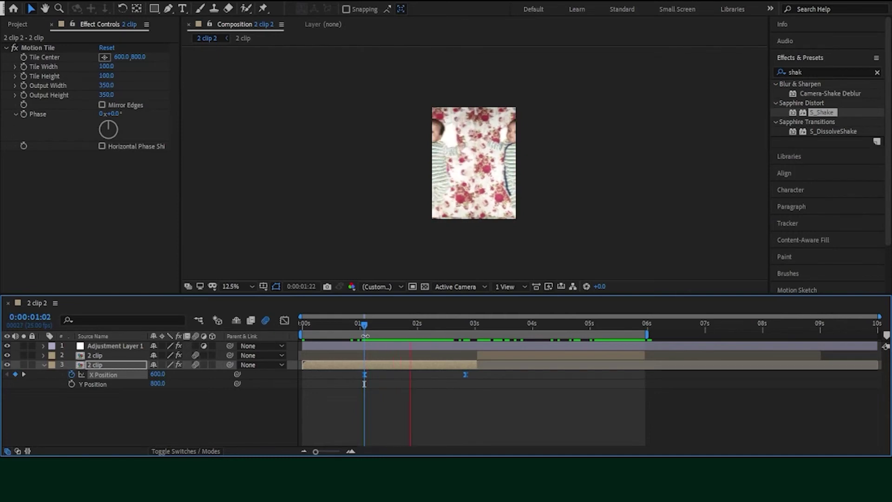
mouse_move(366, 335)
mouse_down()
mouse_move(346, 331)
mouse_move(364, 326)
mouse_up()
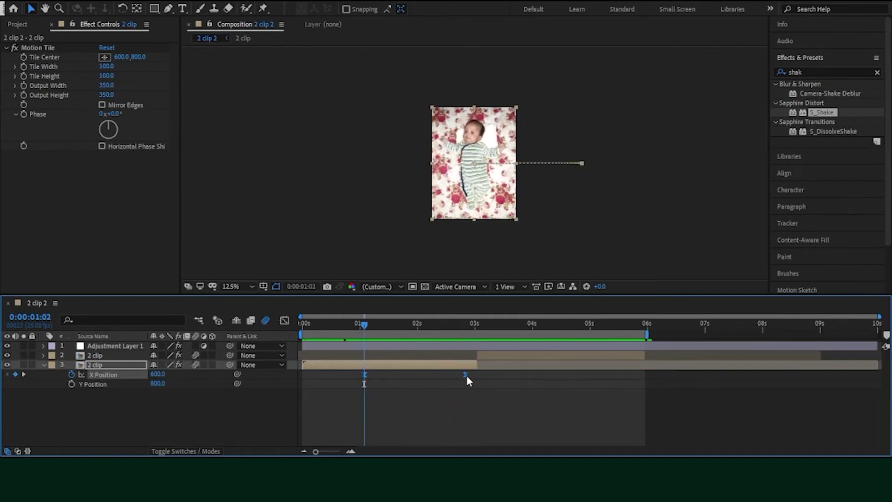
mouse_move(467, 375)
mouse_down()
mouse_move(439, 375)
mouse_move(453, 373)
mouse_up()
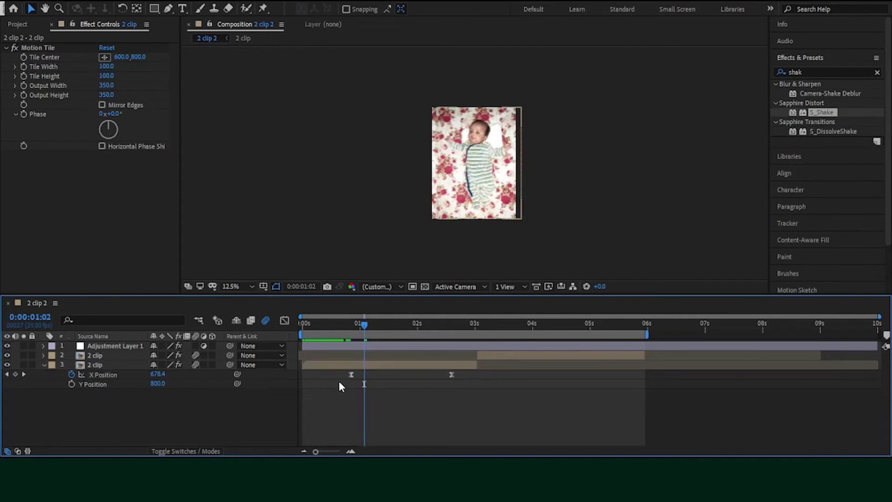
drag(351, 374, 364, 374)
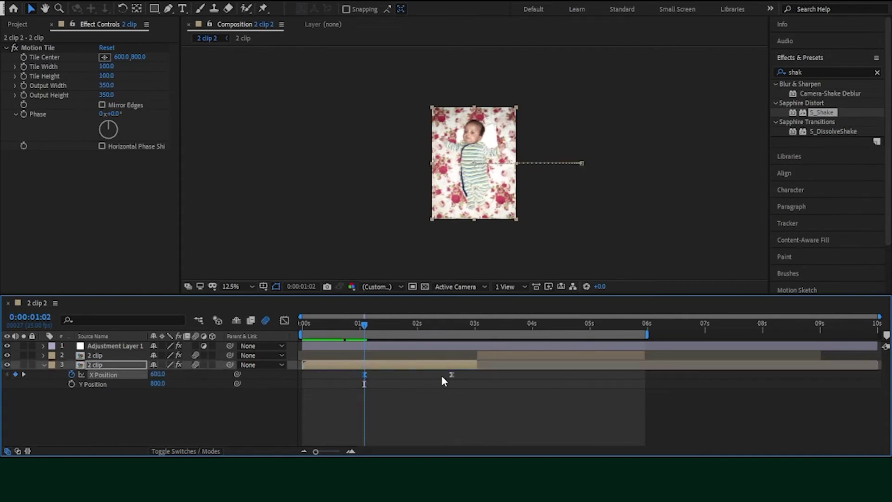
- In the speed graph, lengthen the first keyframe's ease-out and strengthen the second's ease-in, then scrub the slide
key(shift+F3)
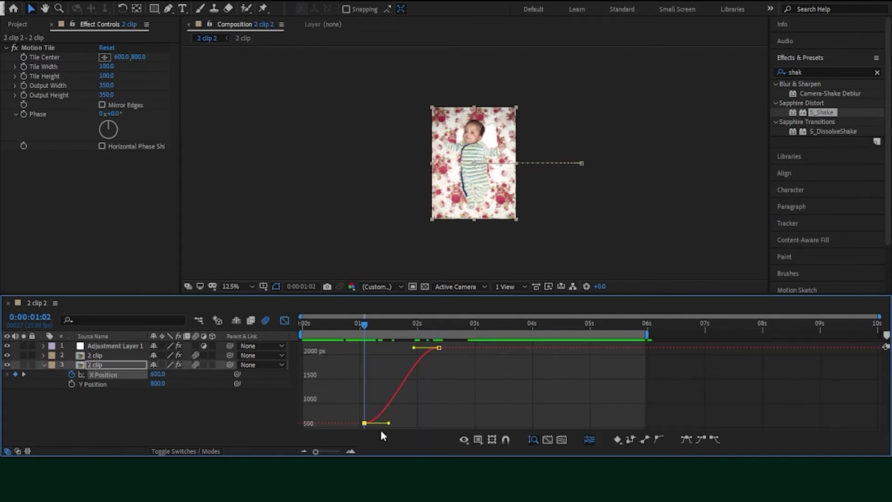
drag(389, 422, 438, 422)
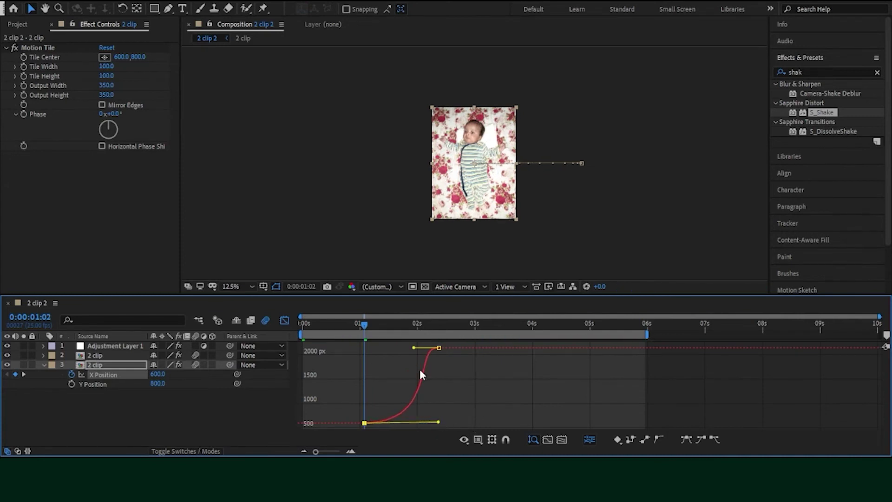
drag(415, 348, 439, 430)
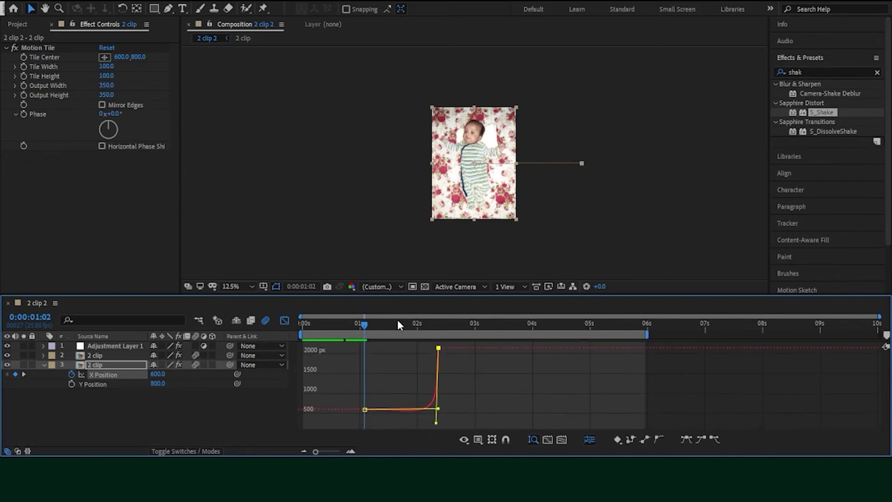
click(284, 321)
mouse_move(365, 325)
mouse_down()
mouse_move(453, 339)
mouse_move(369, 352)
mouse_up()
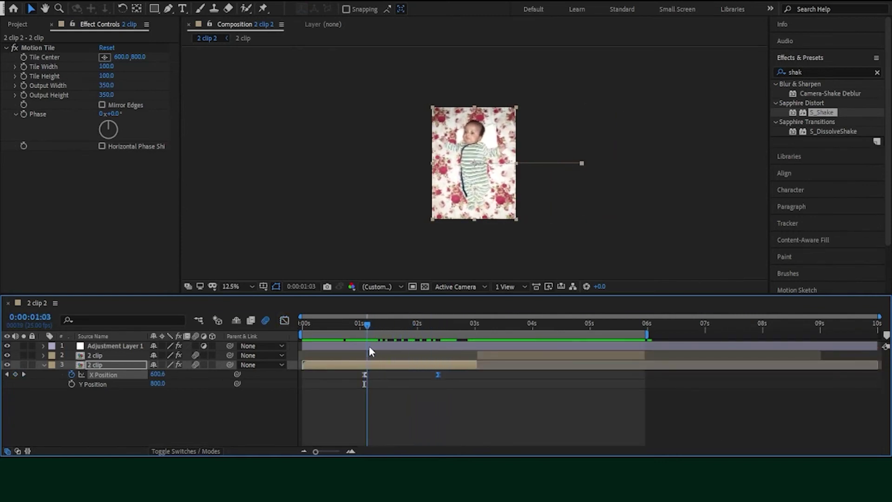
mouse_move(371, 352)
mouse_down()
mouse_move(468, 342)
mouse_move(421, 344)
mouse_move(419, 361)
mouse_move(449, 352)
mouse_up()
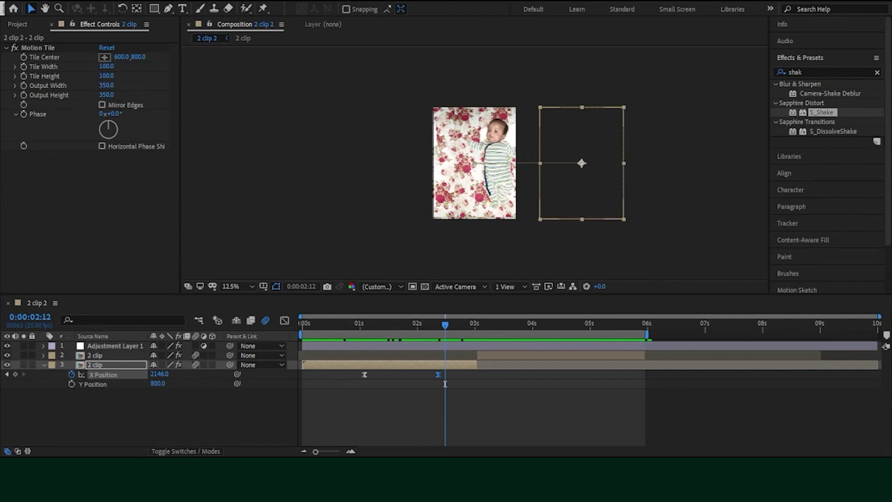
- Bend the X Position value curve so the clip dips slightly left before sliding right, then scrub
click(519, 446)
click(284, 320)
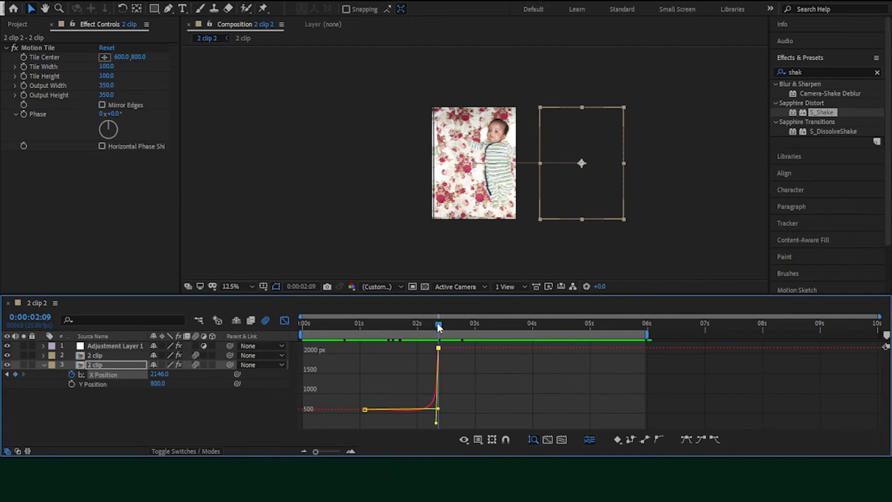
drag(445, 325, 434, 324)
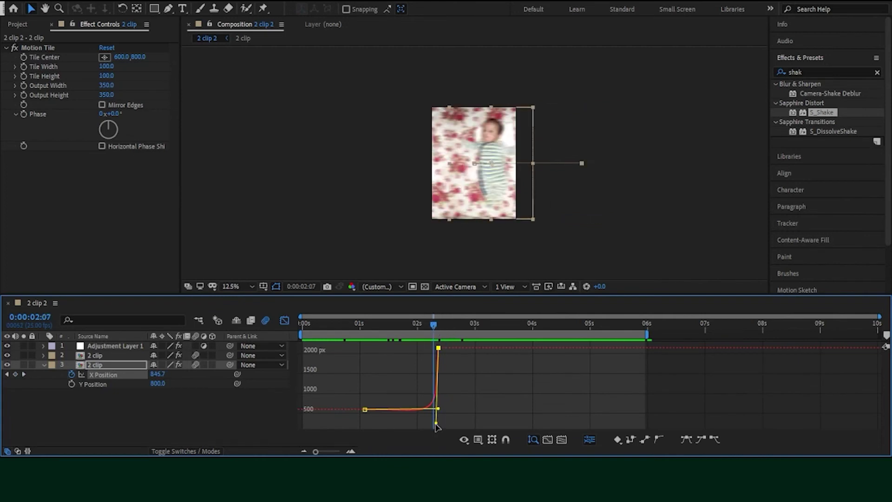
drag(437, 424, 440, 400)
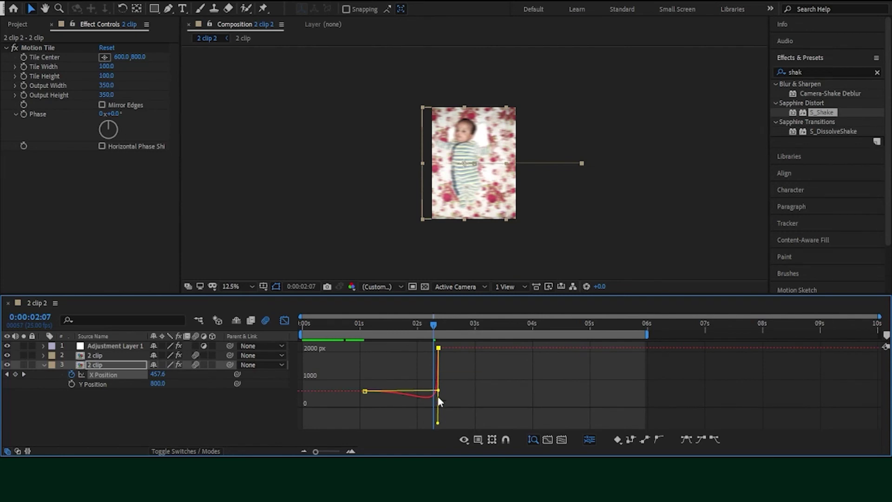
mouse_move(437, 391)
mouse_down()
mouse_move(419, 392)
mouse_move(455, 399)
mouse_up()
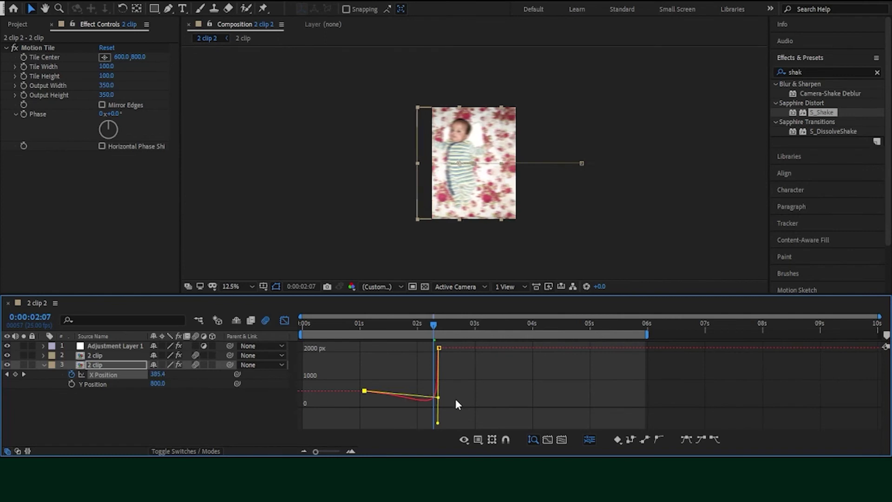
click(285, 320)
mouse_move(434, 325)
mouse_down()
mouse_move(367, 343)
mouse_move(453, 339)
mouse_move(367, 354)
mouse_up()
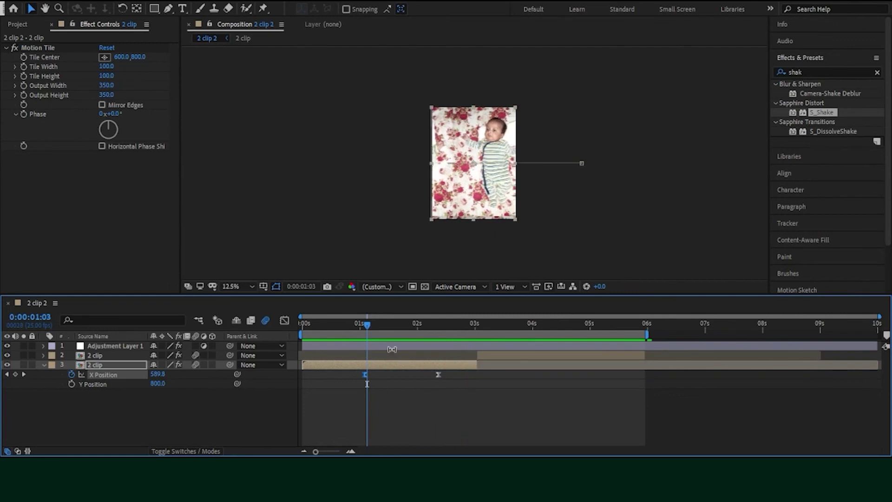
drag(367, 328, 441, 336)
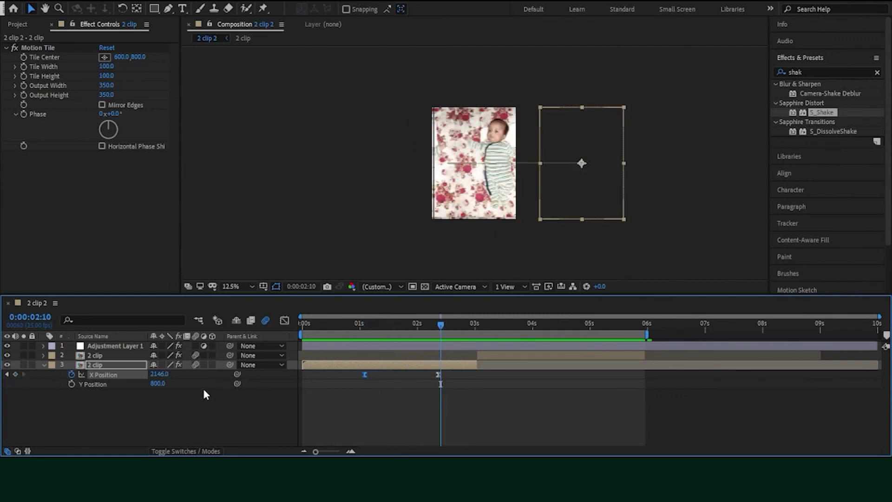
key(ctrl+Up)
- Keyframe the upper 2 clip's X Position from -864 at 0:00:03:02 to 600 near 5 seconds
key(p)
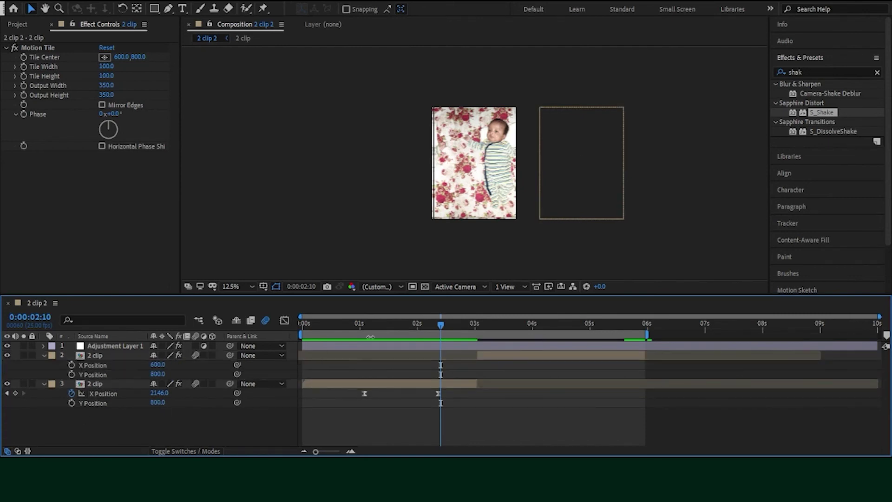
drag(442, 324, 481, 326)
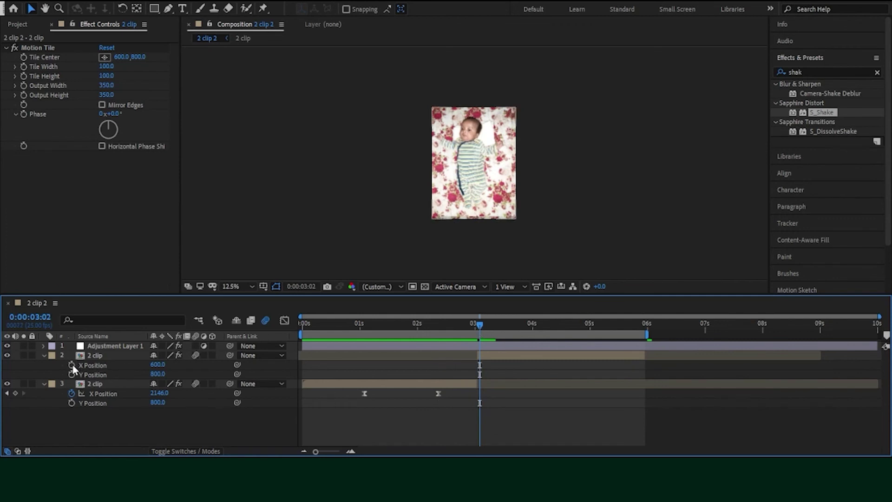
click(108, 356)
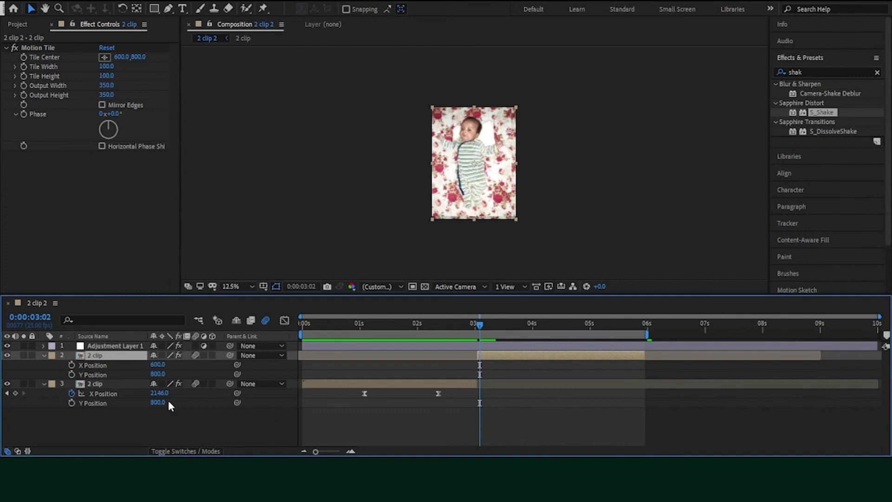
click(72, 365)
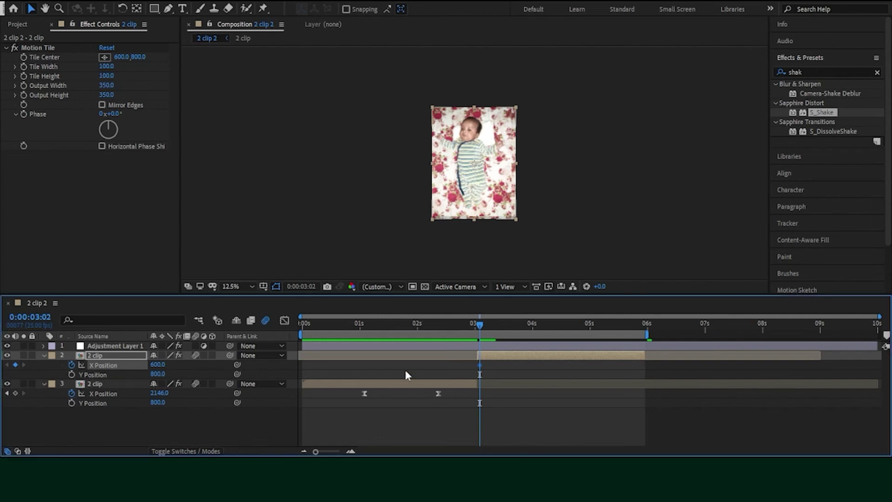
drag(480, 366, 590, 366)
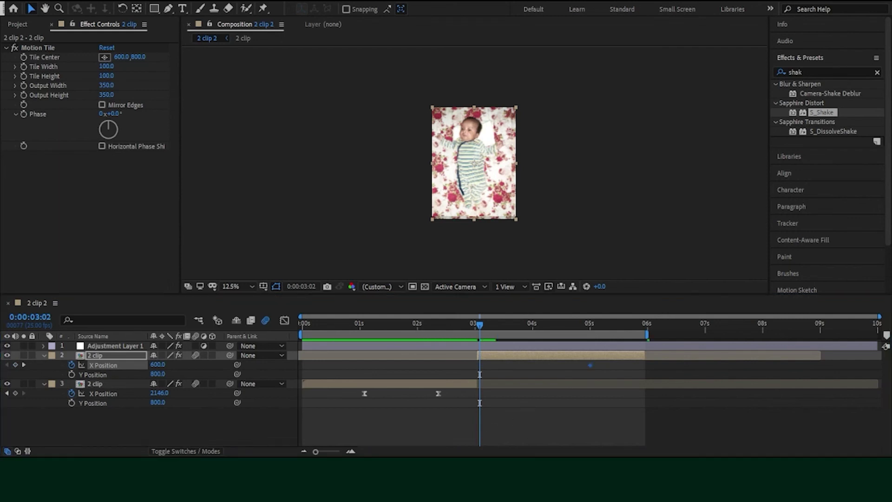
mouse_move(158, 366)
mouse_down()
mouse_move(138, 374)
mouse_move(42, 364)
mouse_up()
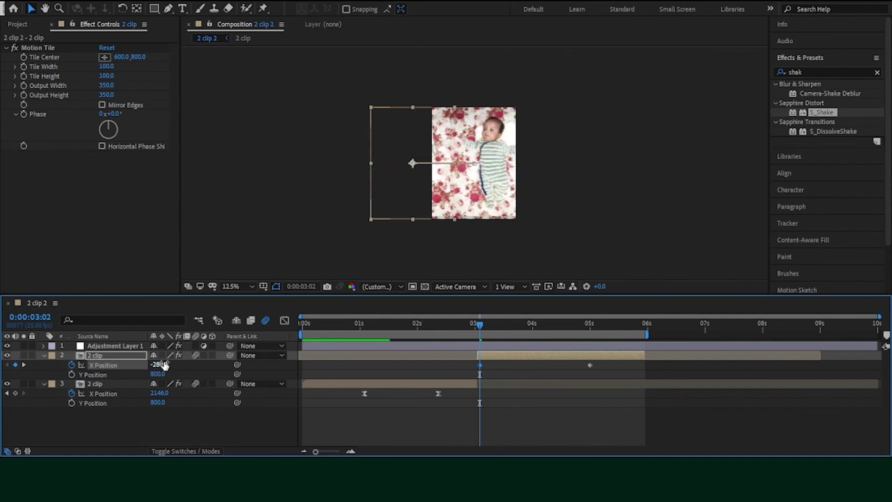
drag(159, 365, 30, 383)
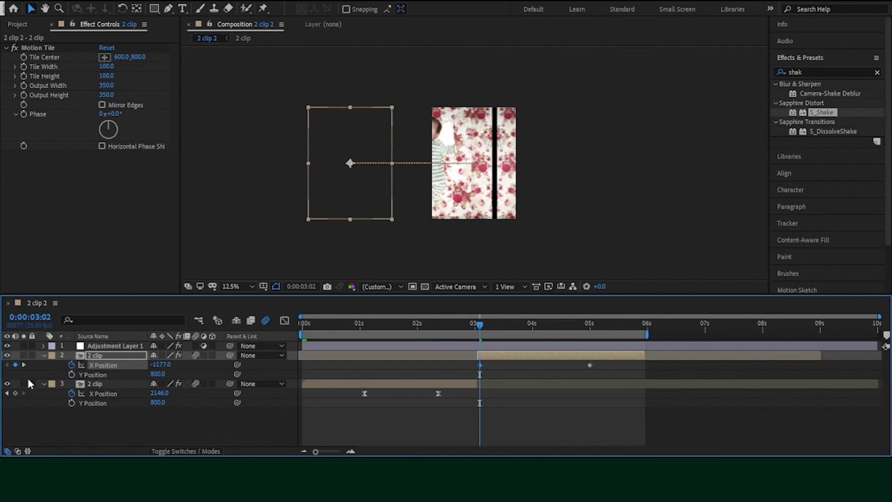
drag(161, 365, 25, 384)
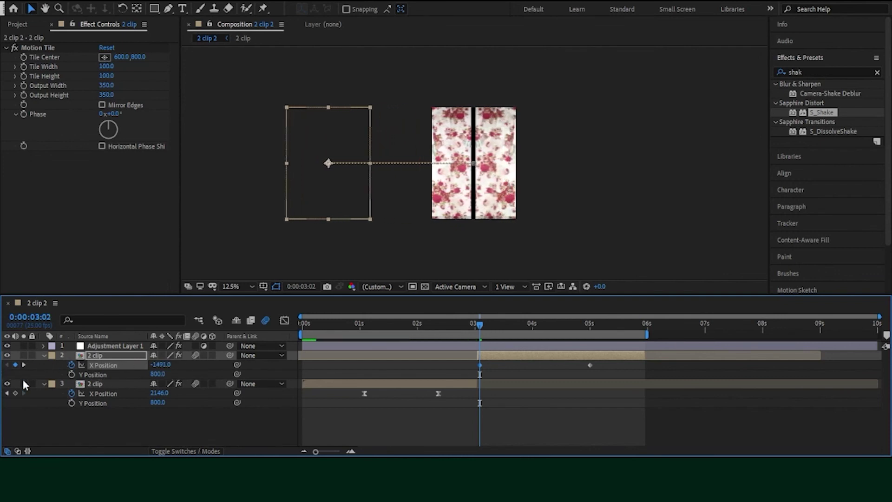
drag(160, 365, 432, 351)
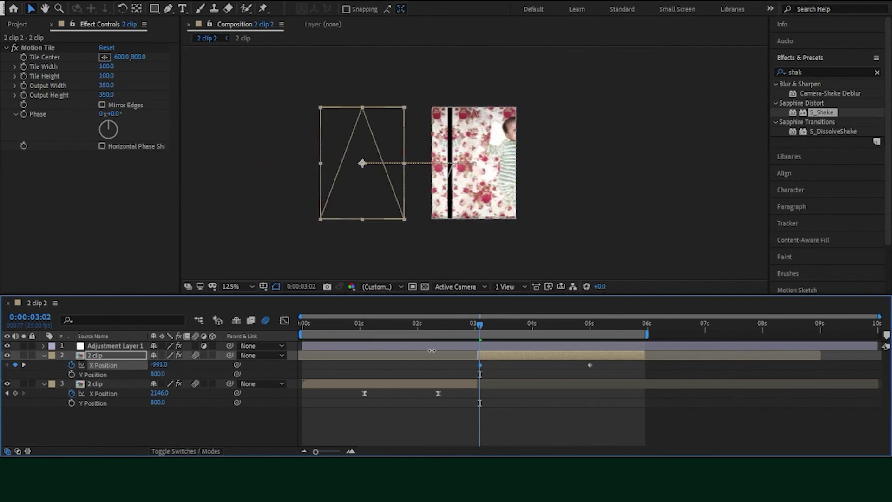
mouse_move(160, 364)
mouse_down()
mouse_move(315, 351)
mouse_move(227, 366)
mouse_move(235, 366)
mouse_up()
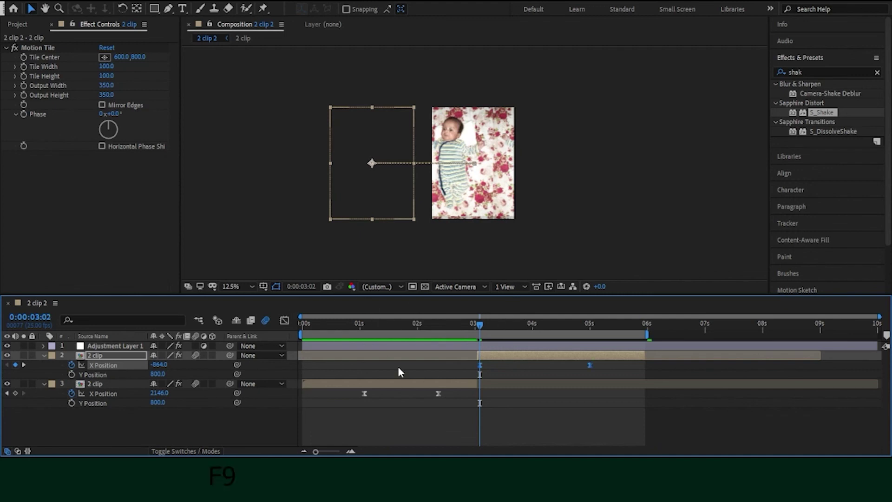
- Drag both X Position influence handles so the slide starts fast and settles gently into 600
click(285, 321)
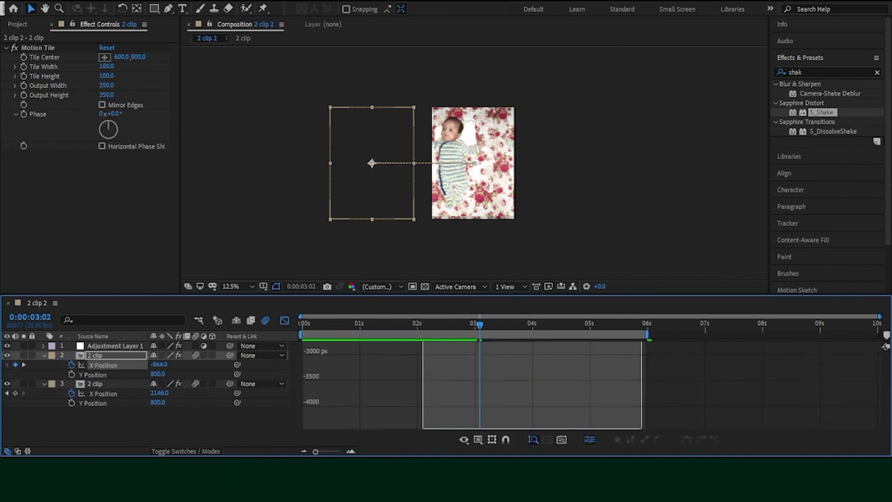
drag(515, 423, 457, 344)
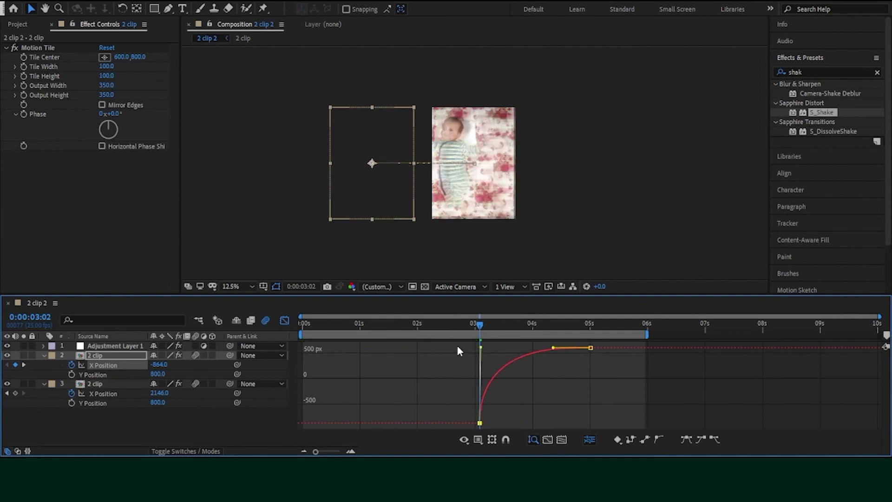
mouse_move(553, 348)
mouse_down()
mouse_move(455, 357)
mouse_move(488, 350)
mouse_up()
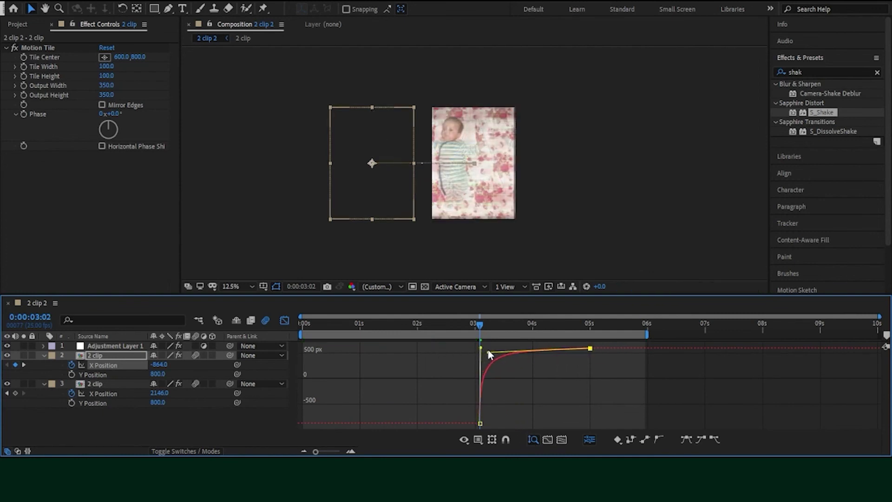